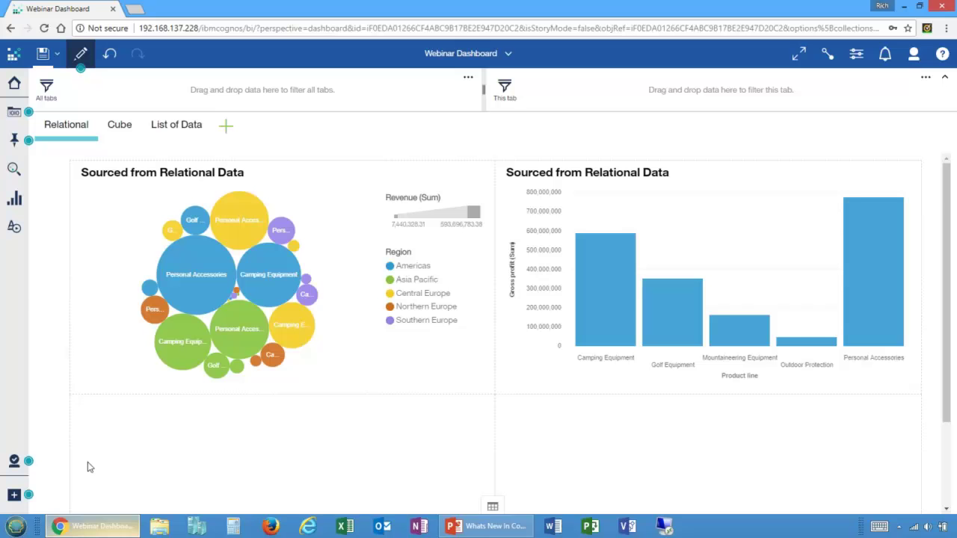
From the Cognos home page, open the Product Information - Relational report for editing
left_click(14, 84)
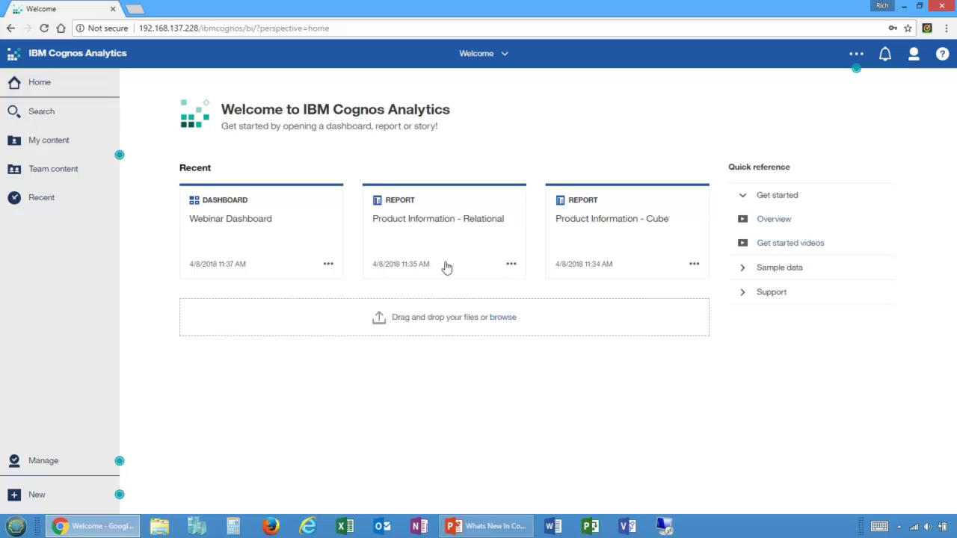
left_click(511, 266)
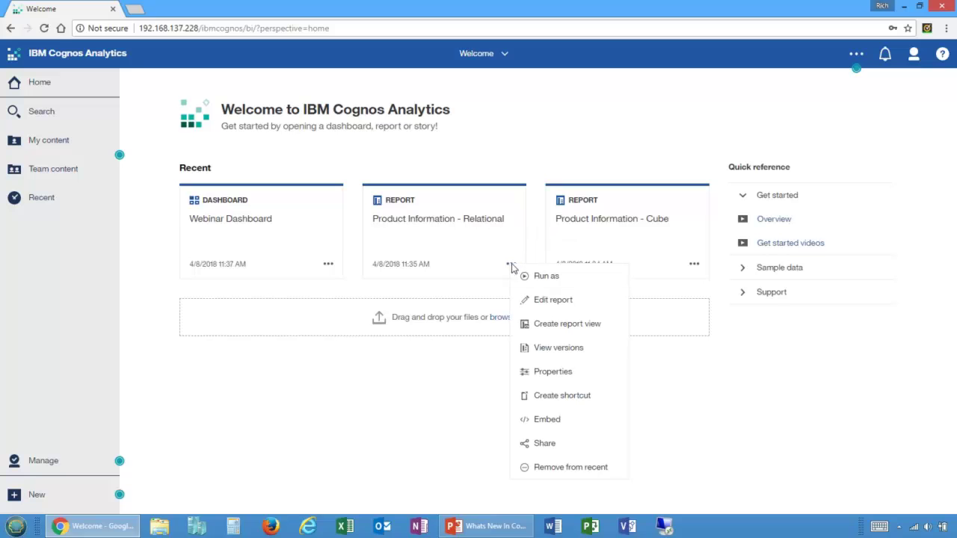
left_click(545, 299)
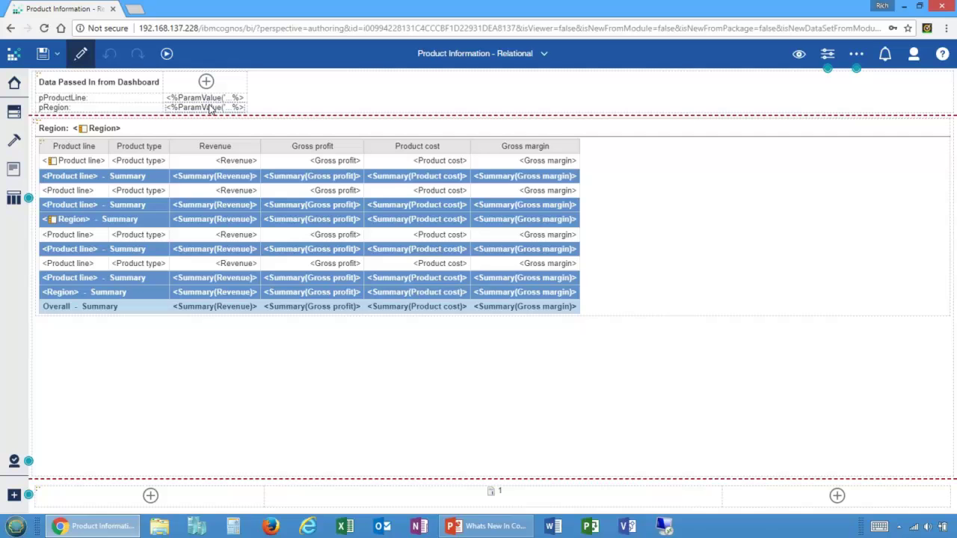
Open the qDrillThru query, review its Product line and Region filter expressions unchanged, then return home
left_click(12, 201)
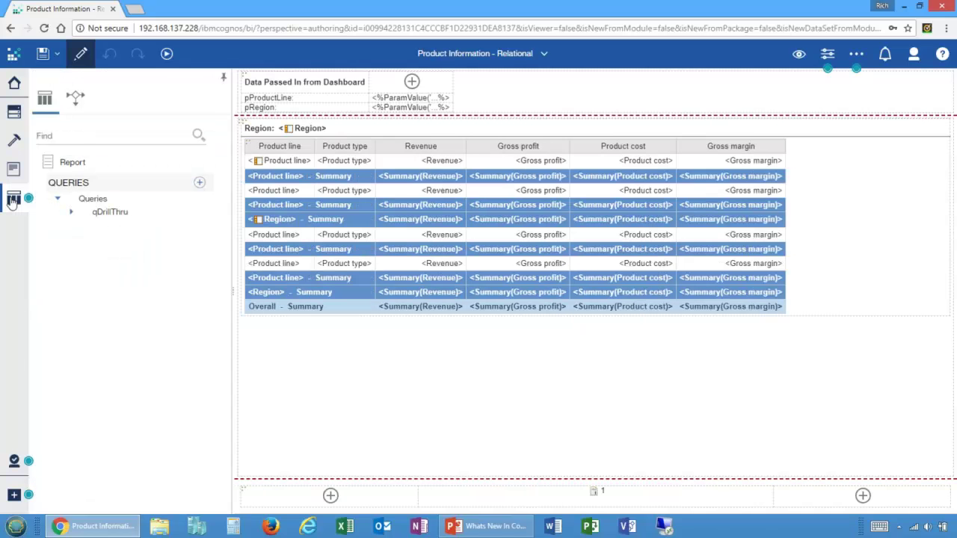
left_click(107, 213)
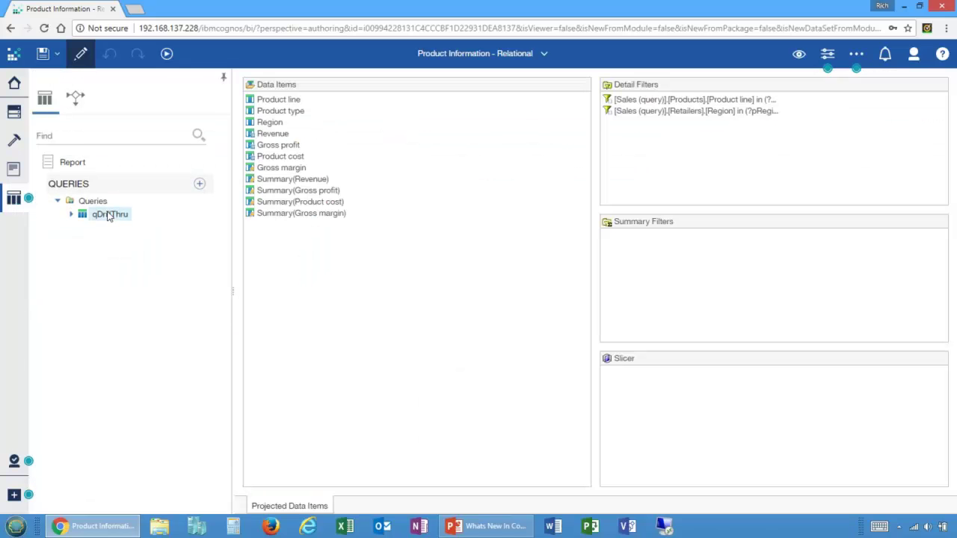
left_click(715, 102)
double_click(715, 102)
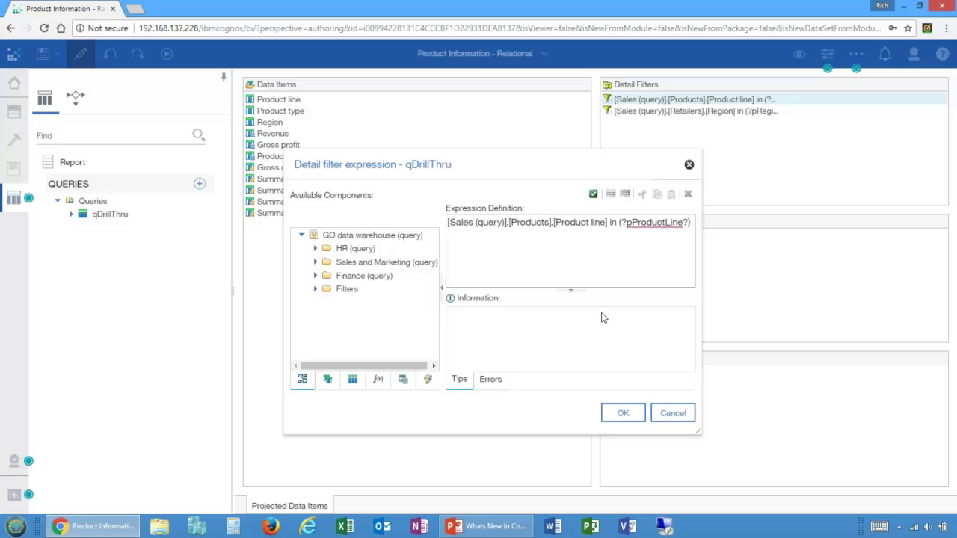
left_click(667, 414)
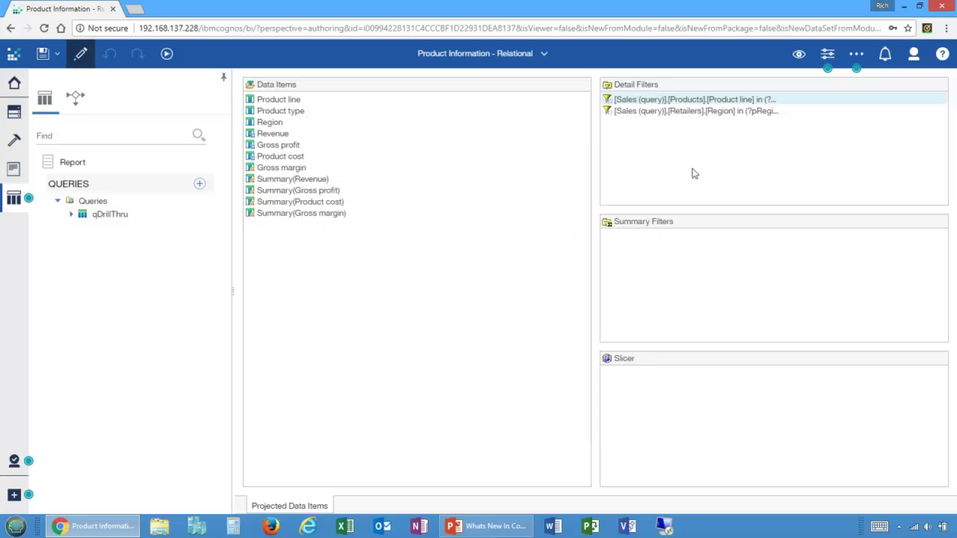
double_click(711, 112)
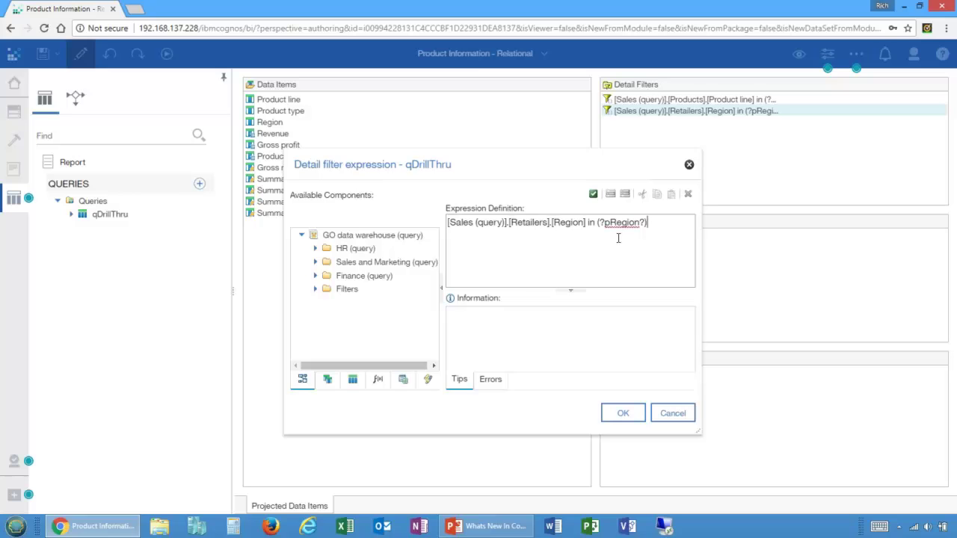
left_click(677, 414)
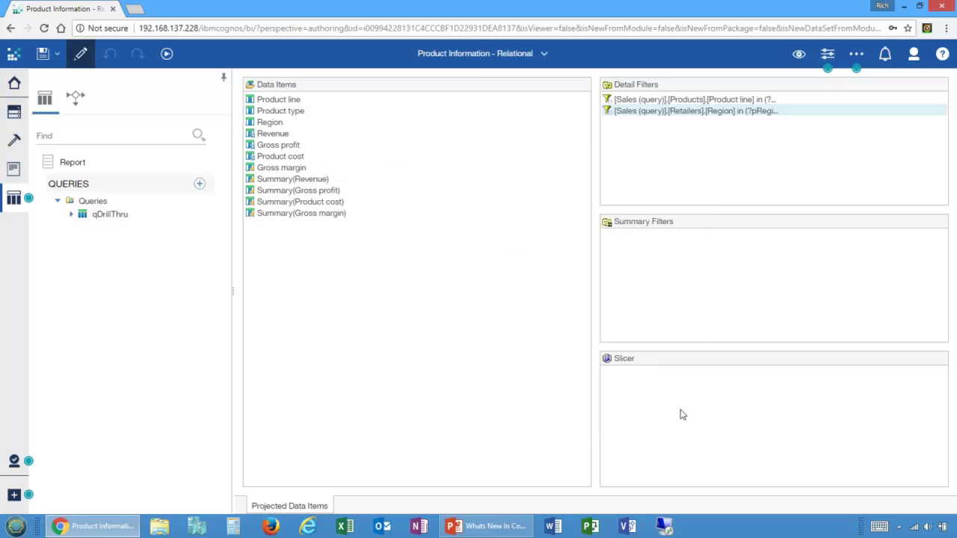
left_click(14, 82)
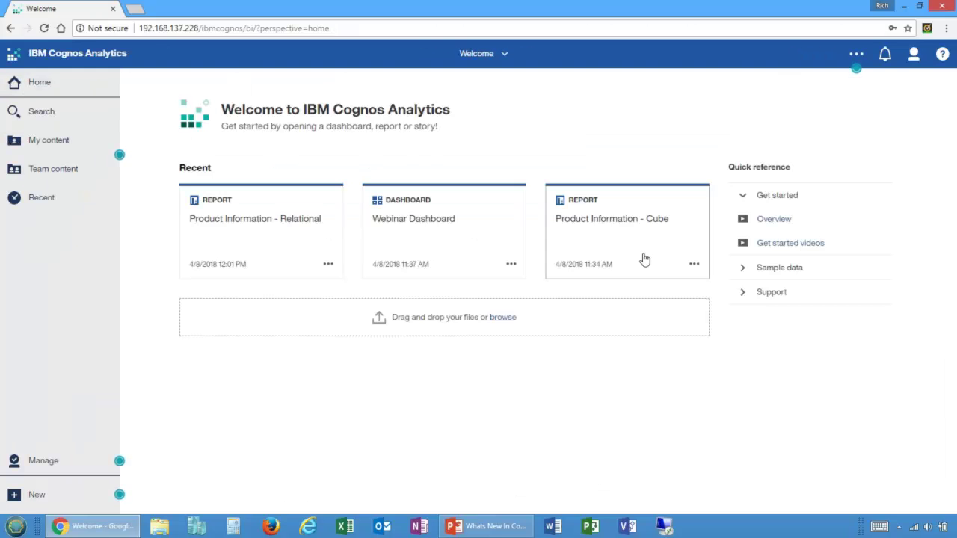
Open the Product Information - Cube report in authoring mode from its card's action menu
left_click(694, 266)
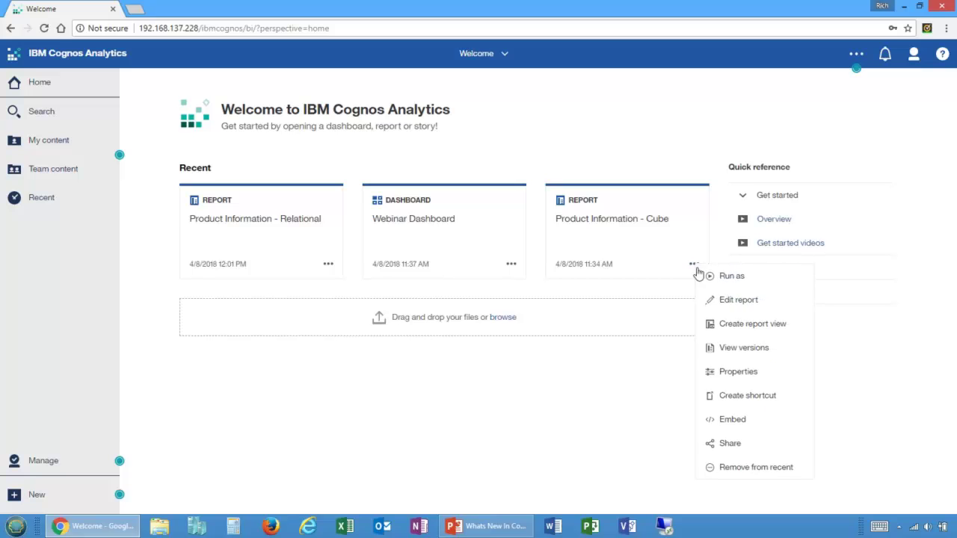
left_click(730, 300)
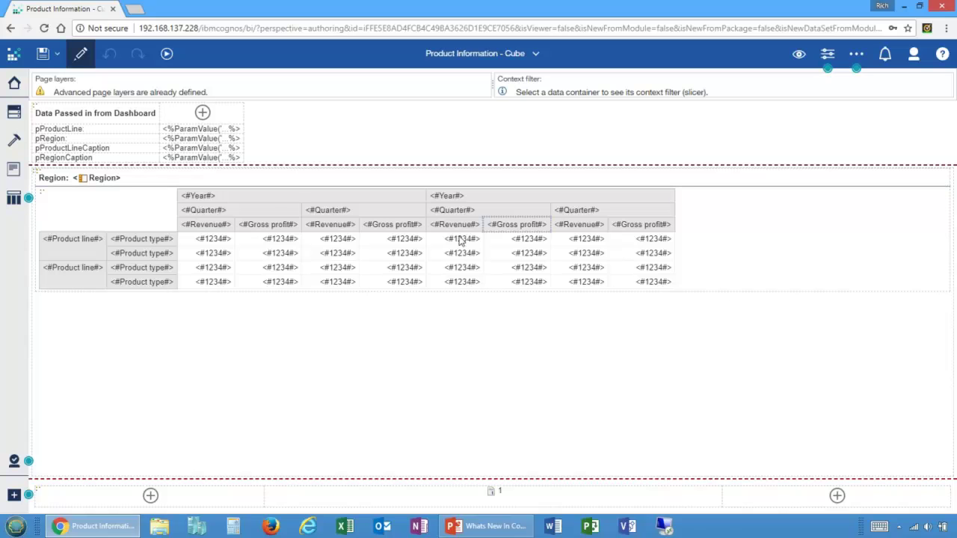
Open the Cube report's qCrosstab query, then switch to the Relational report and back to Cube
left_click(13, 199)
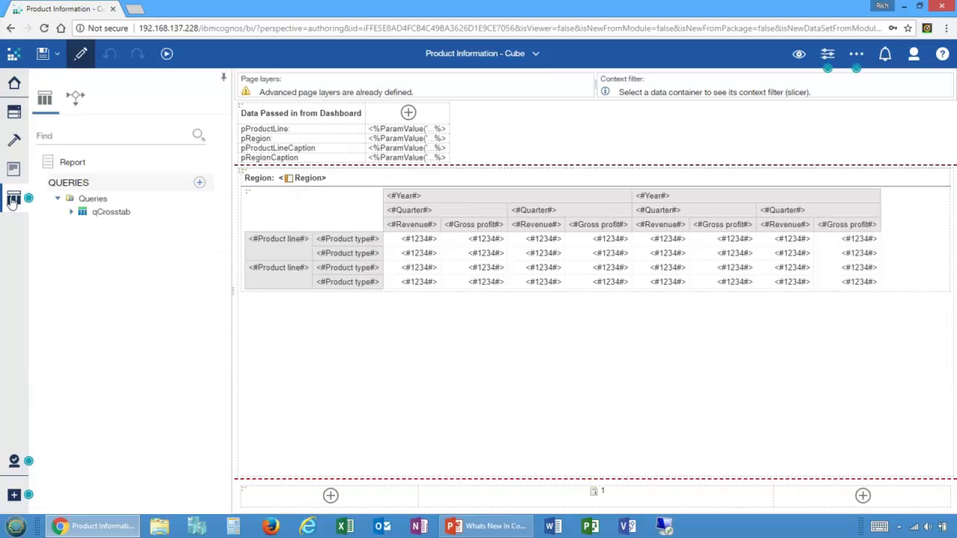
double_click(118, 214)
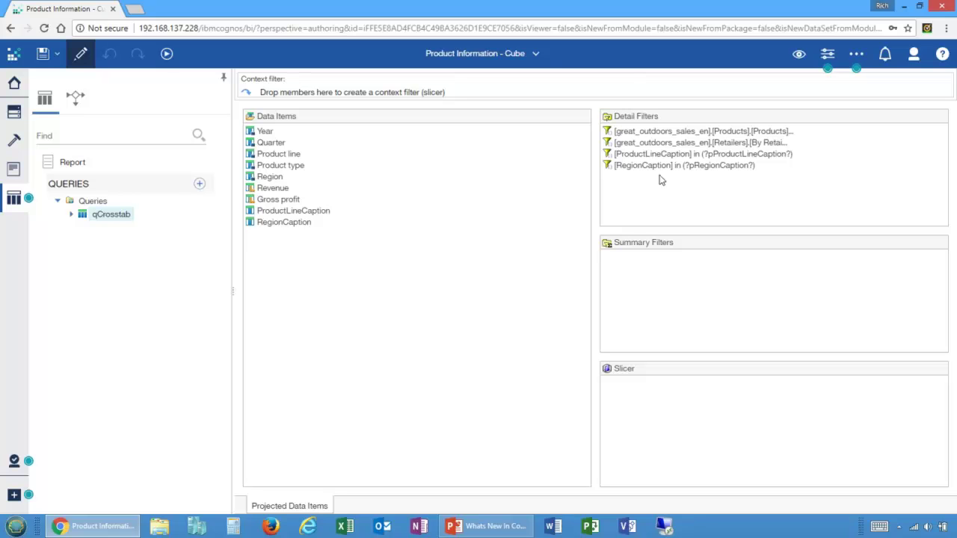
left_click(456, 56)
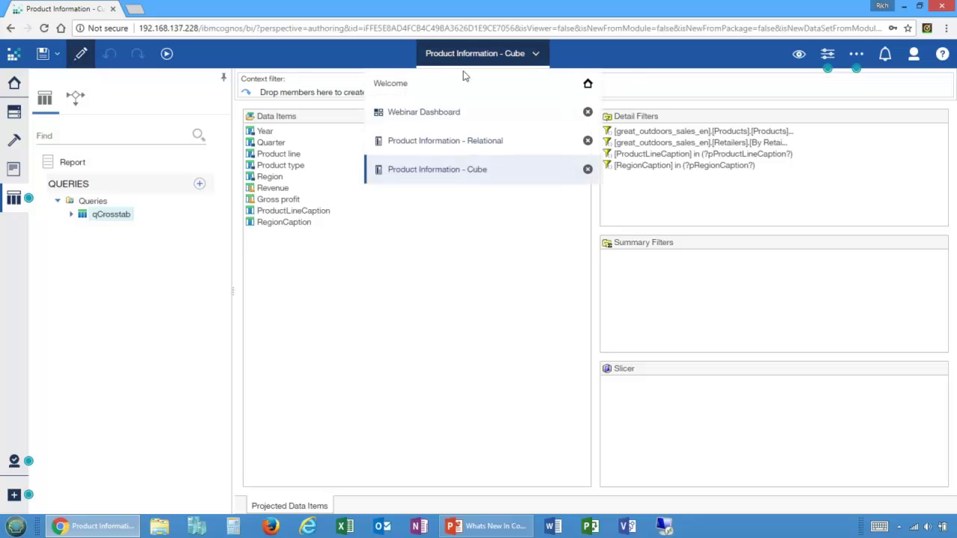
left_click(494, 146)
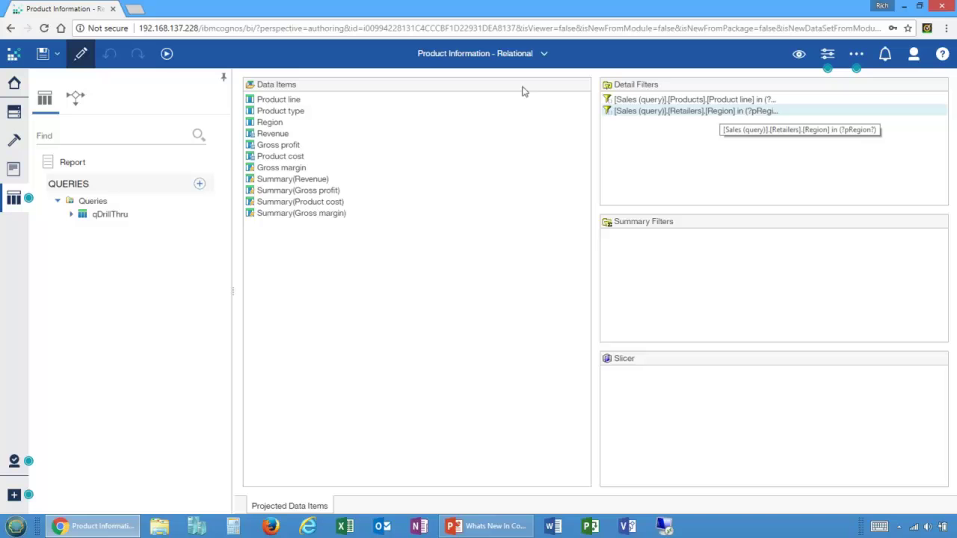
left_click(478, 55)
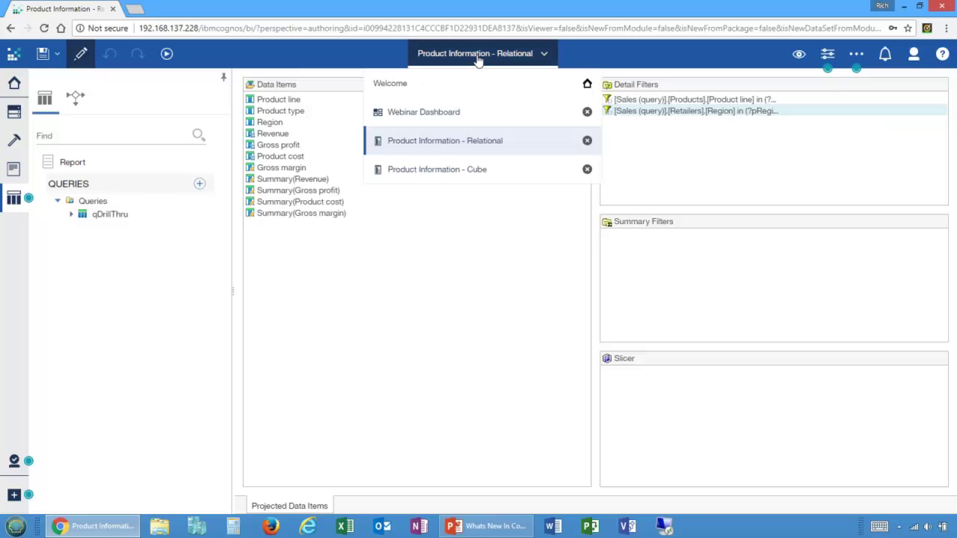
left_click(481, 172)
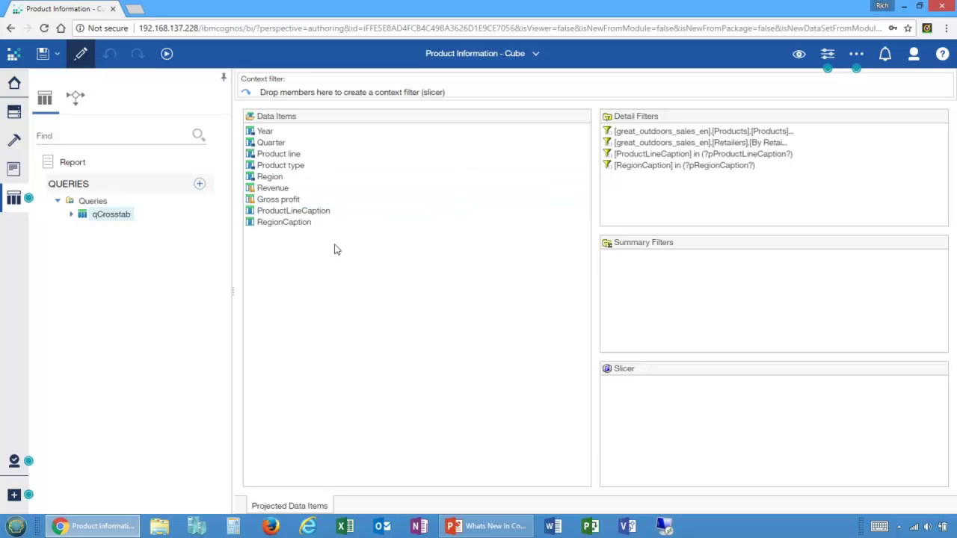
left_click(734, 132)
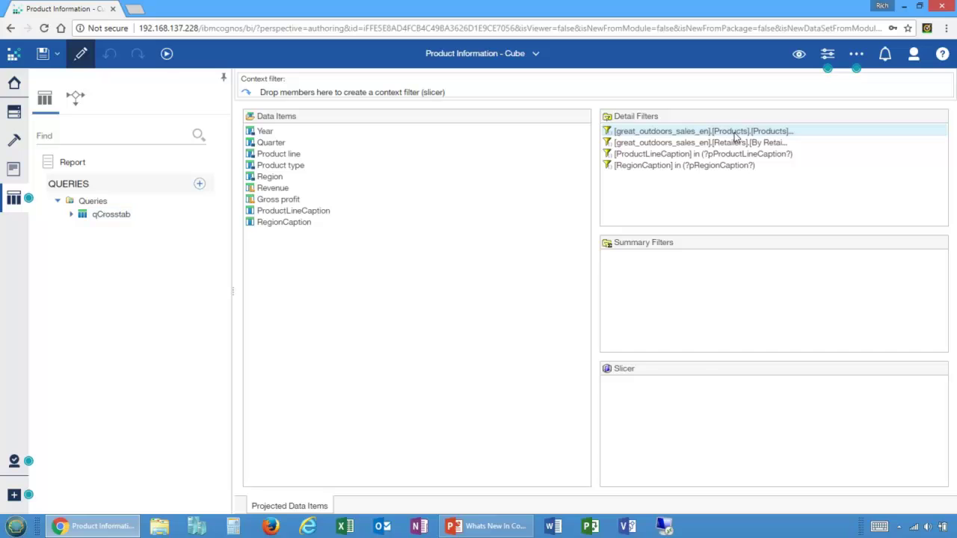
double_click(734, 132)
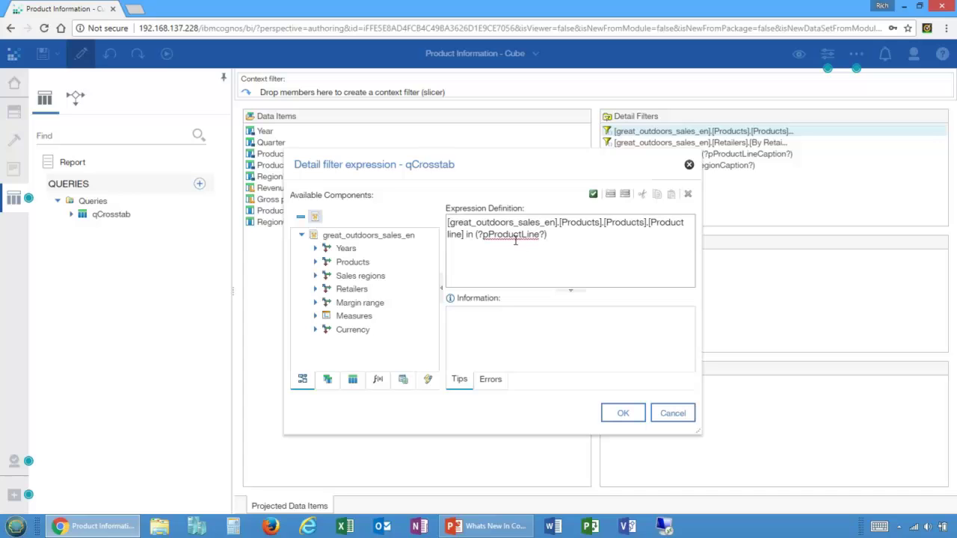
left_click(672, 413)
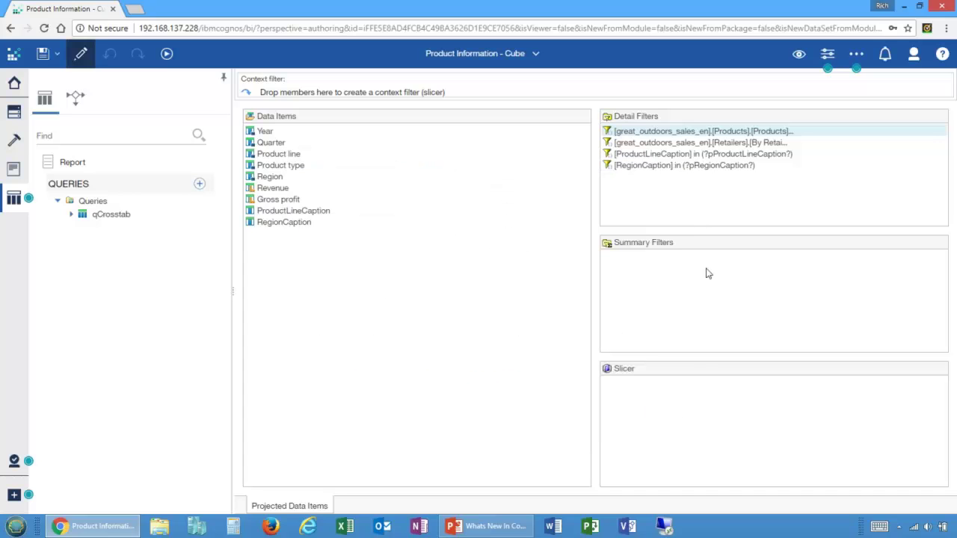
left_click(686, 143)
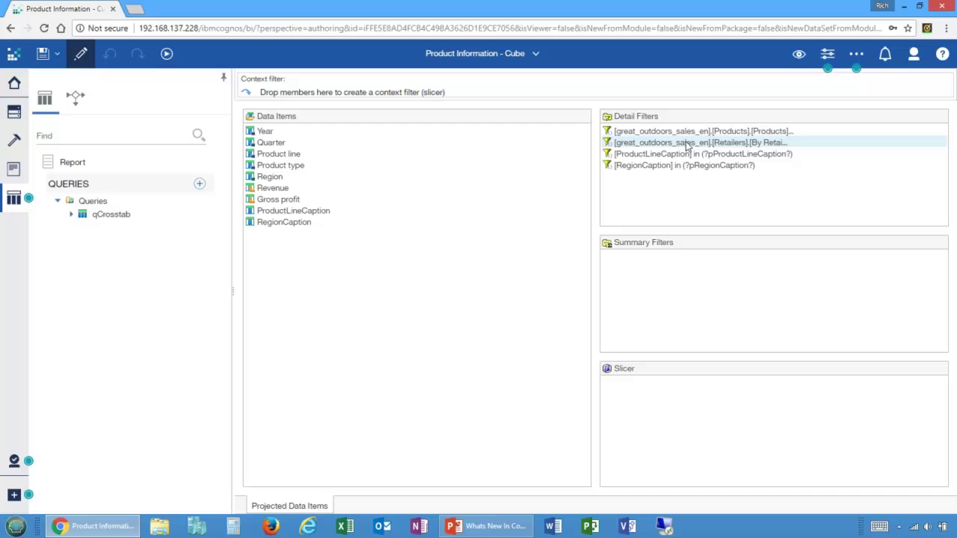
left_click(686, 146)
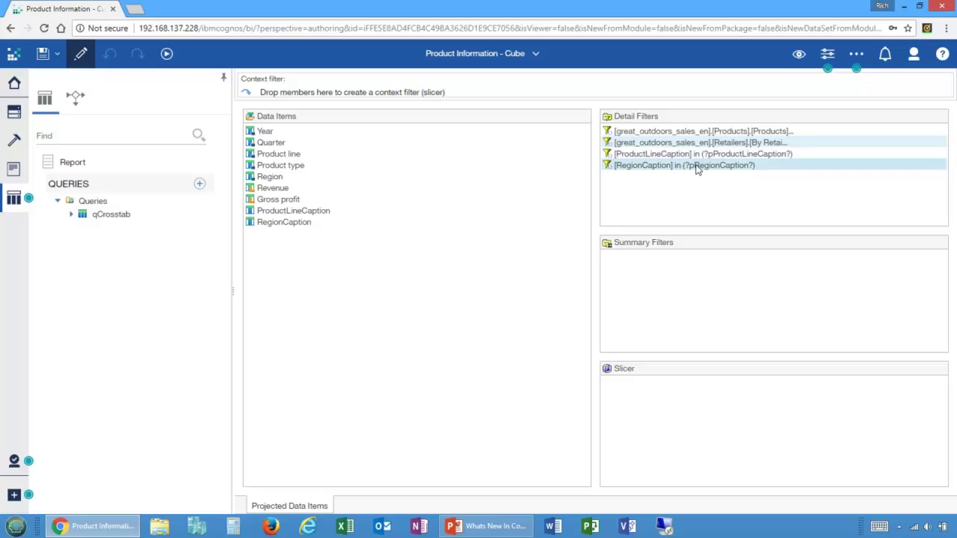
left_click(695, 169)
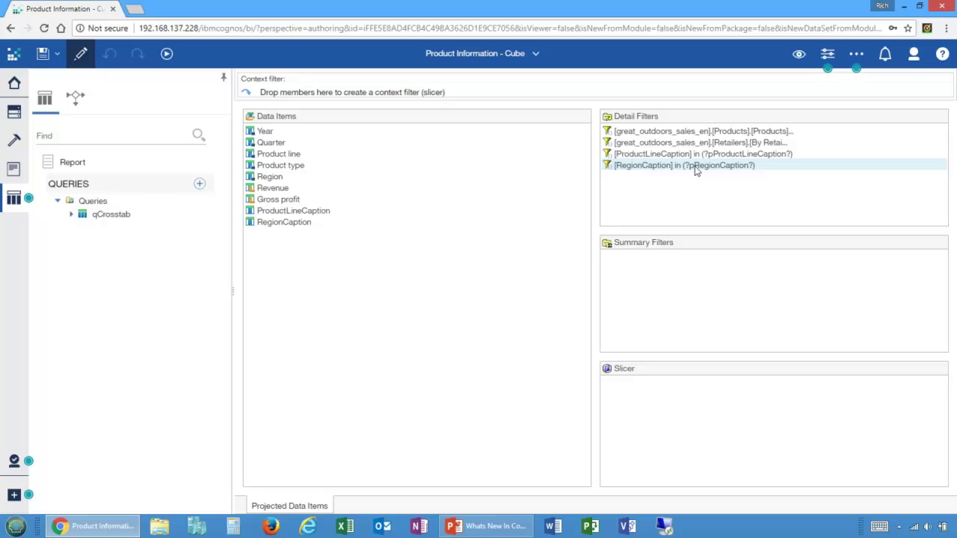
double_click(331, 212)
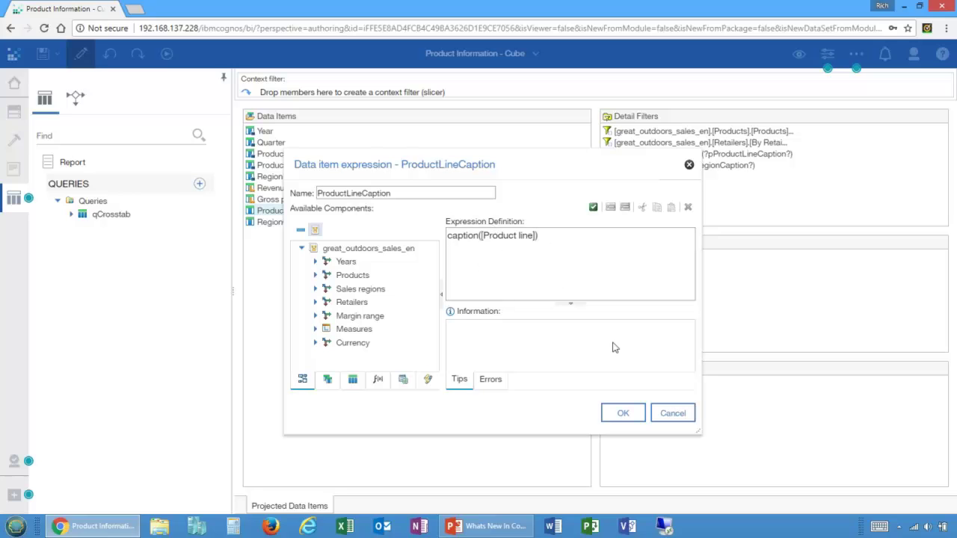
left_click(677, 413)
left_click(683, 169)
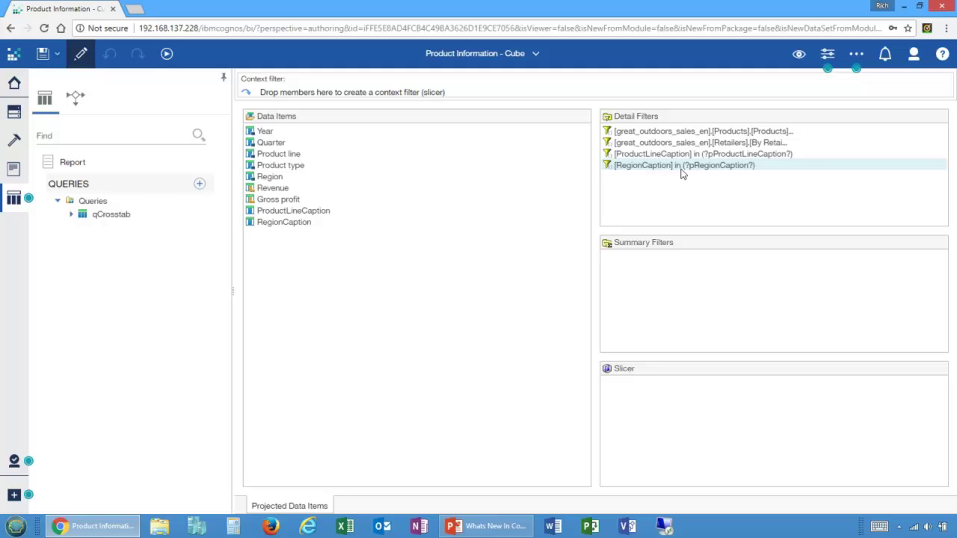
double_click(681, 171)
Switch from the Product Information reports to the Webinar Dashboard
left_click(534, 53)
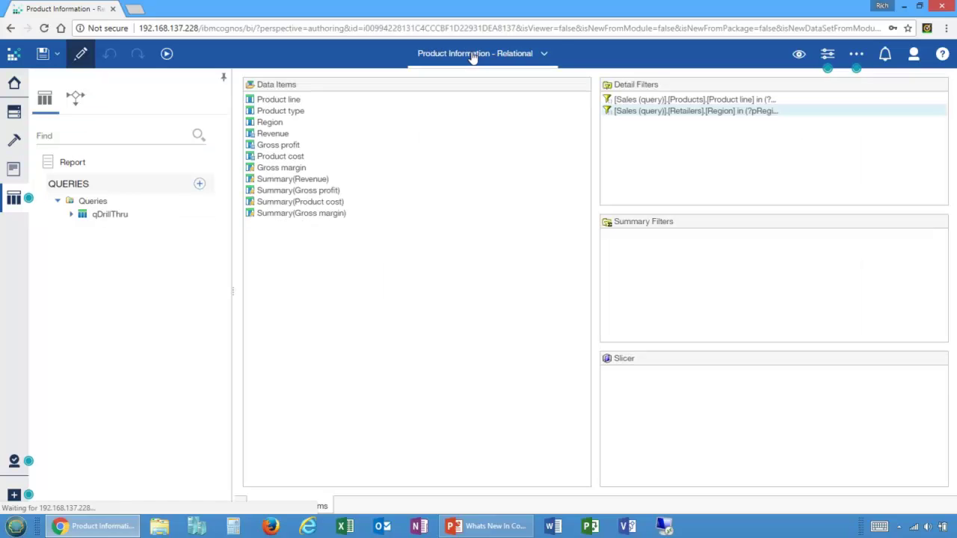
left_click(478, 54)
left_click(588, 142)
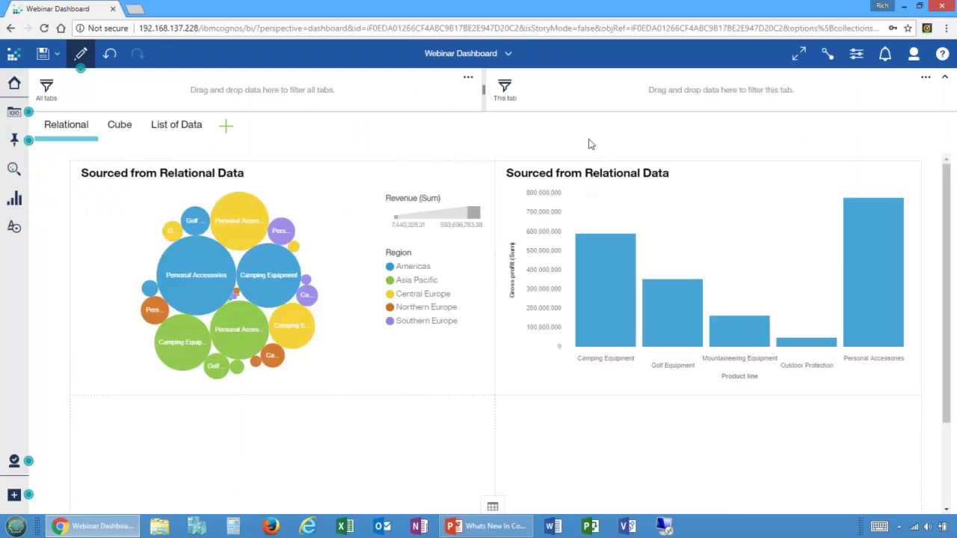
mouse_move(411, 312)
Review the dashboard's Cube and List of Data tabs, then return to the Relational tab
left_click(130, 126)
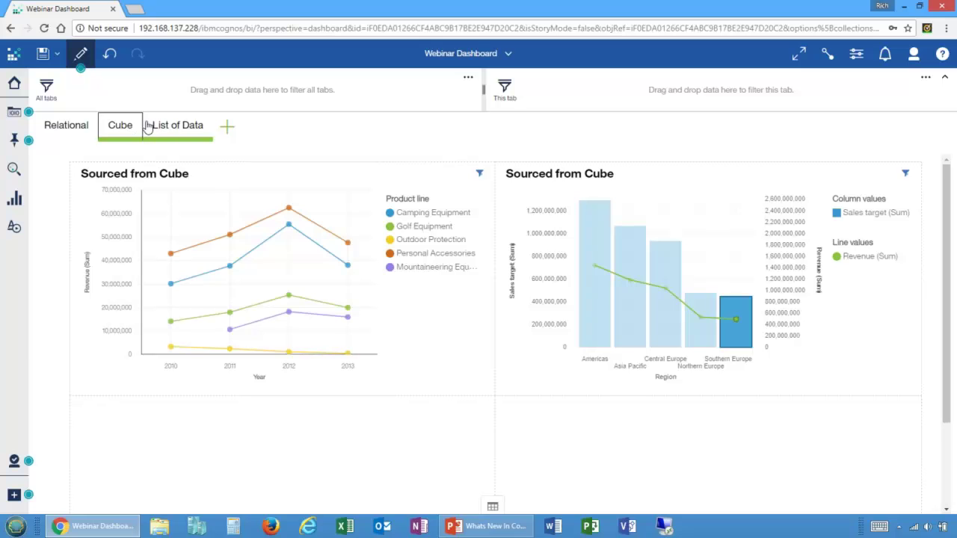
left_click(173, 130)
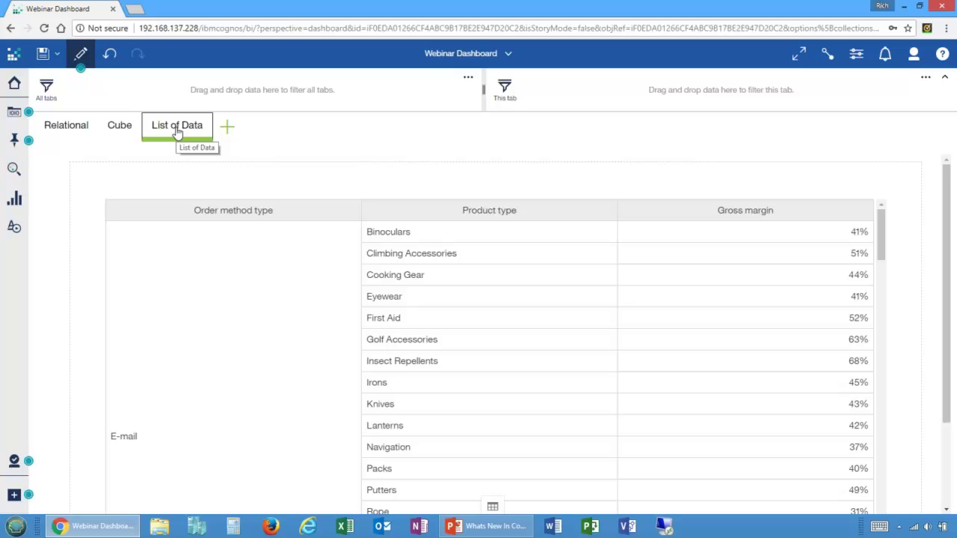
left_click(60, 124)
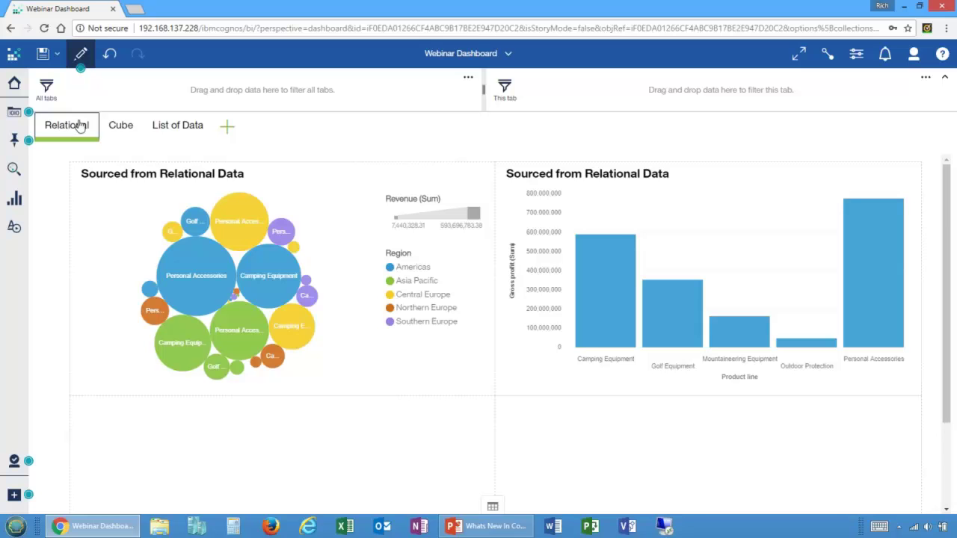
Add a bubble chart drill-through to Drill Through Reports > Product Information - Relational and apply it
left_click(335, 210)
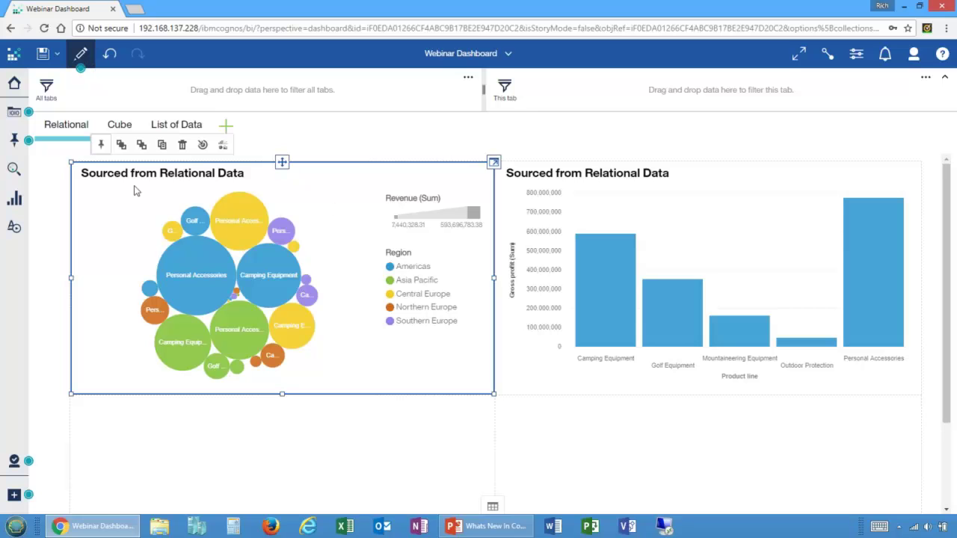
left_click(203, 146)
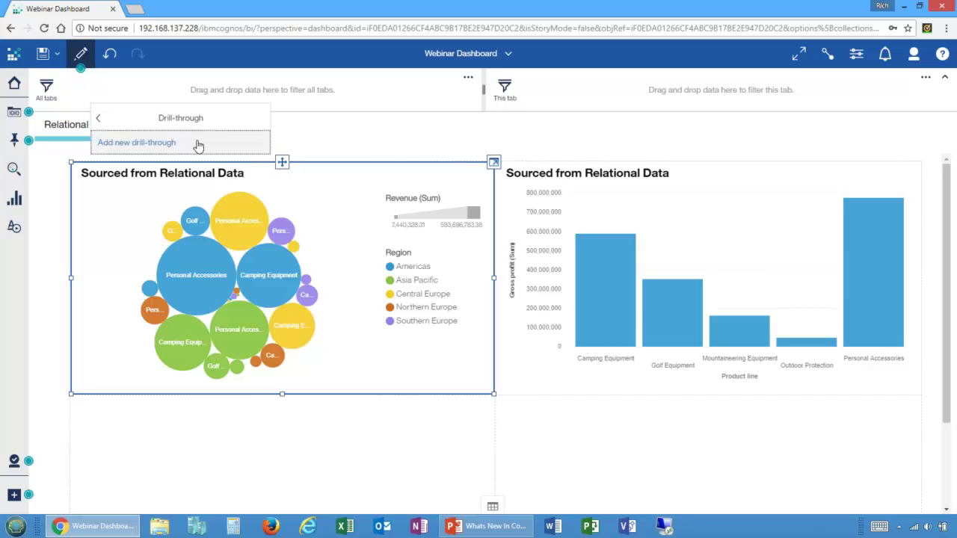
left_click(136, 144)
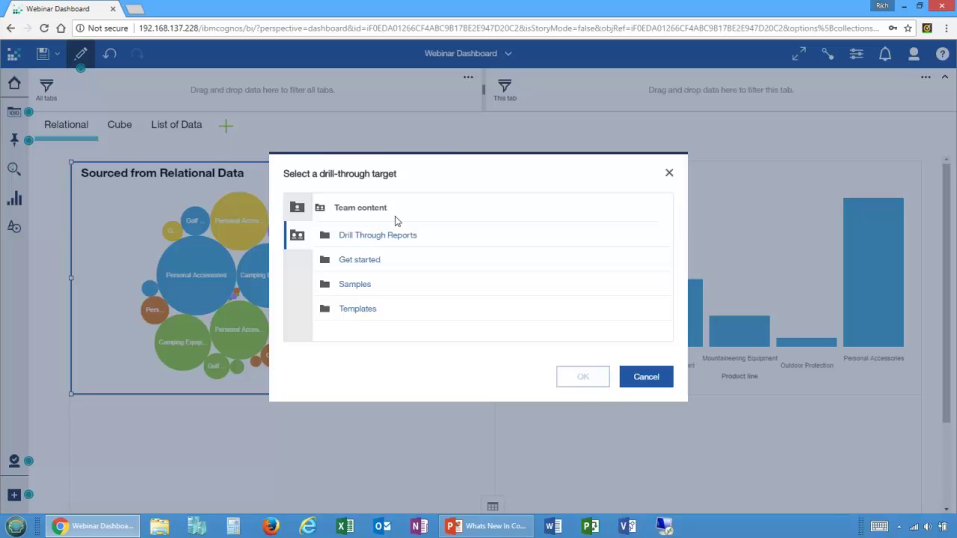
left_click(381, 236)
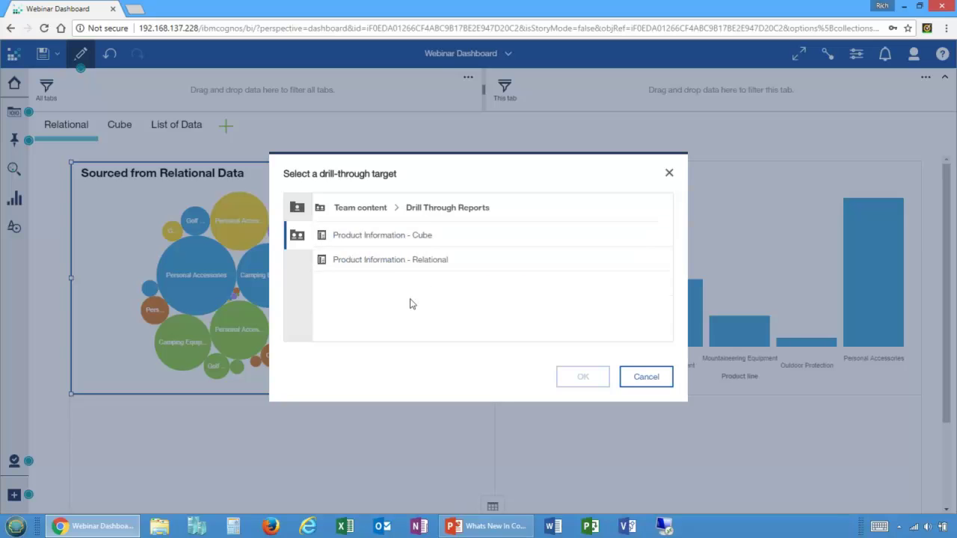
left_click(389, 263)
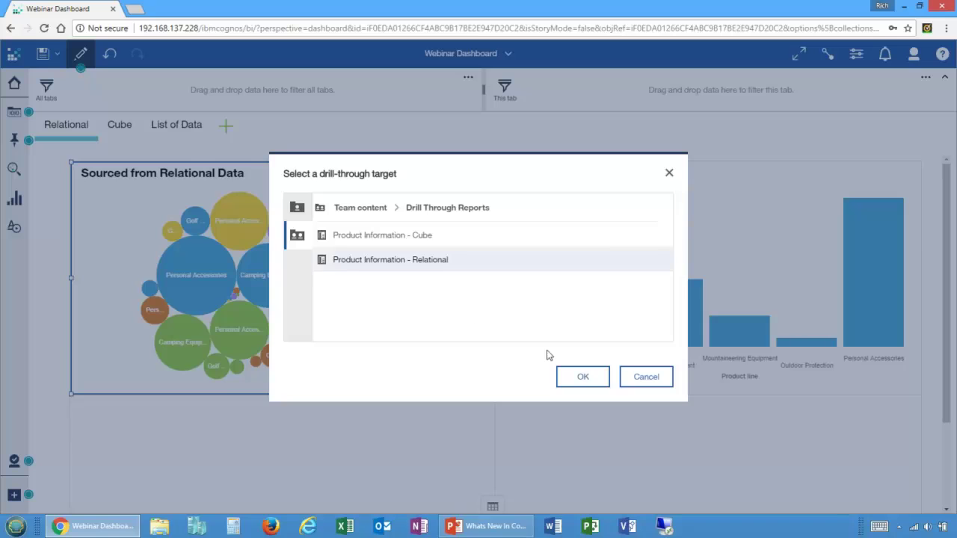
left_click(574, 376)
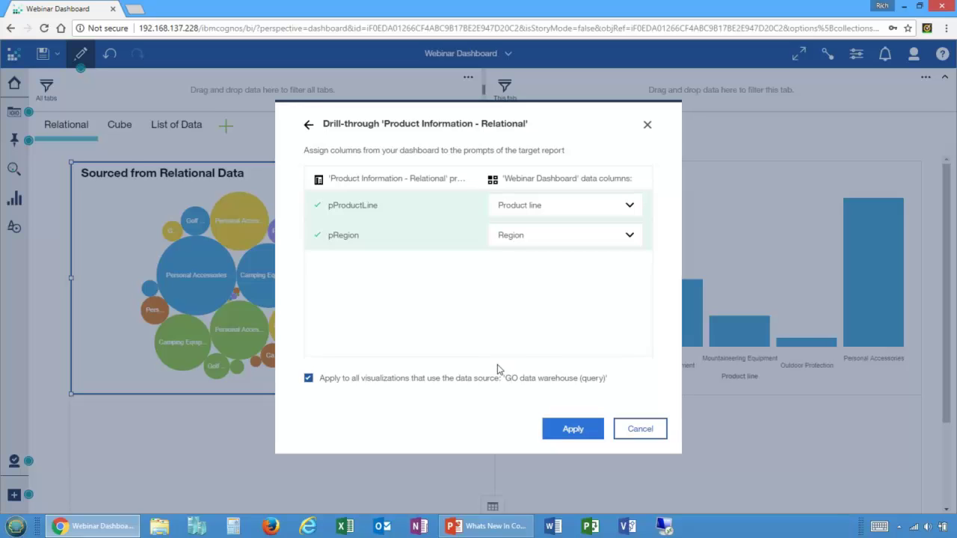
left_click(572, 428)
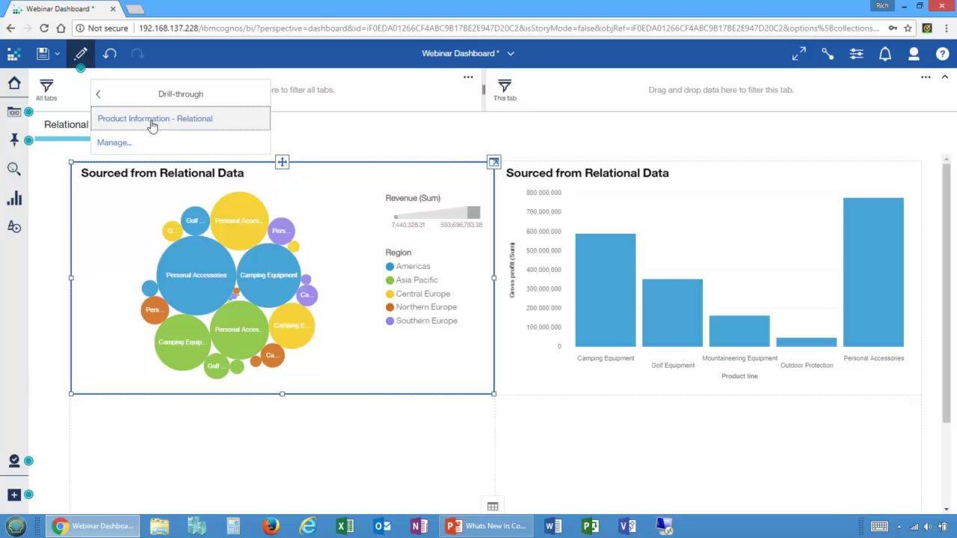
Add another drill-through definition targeting Drill Through Reports > Product Information - Cube
left_click(113, 143)
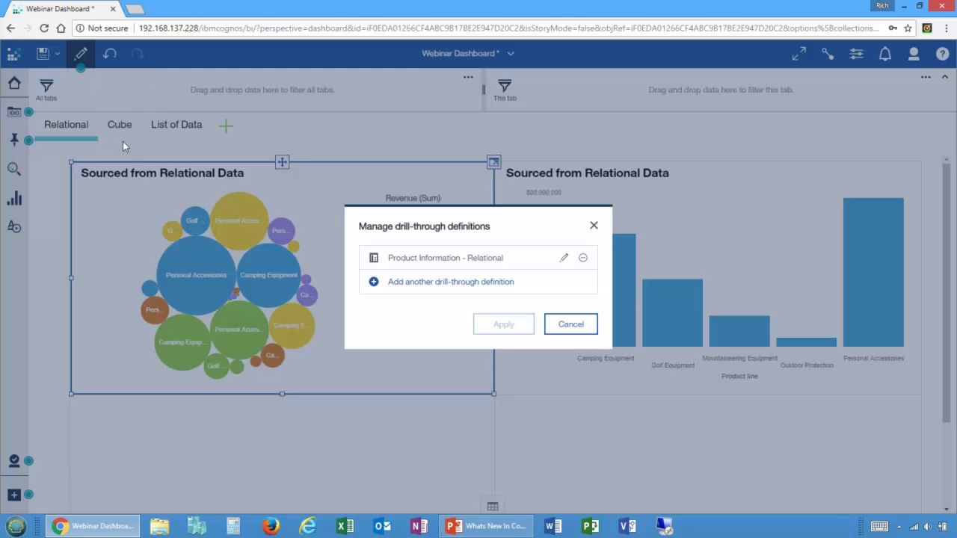
left_click(450, 283)
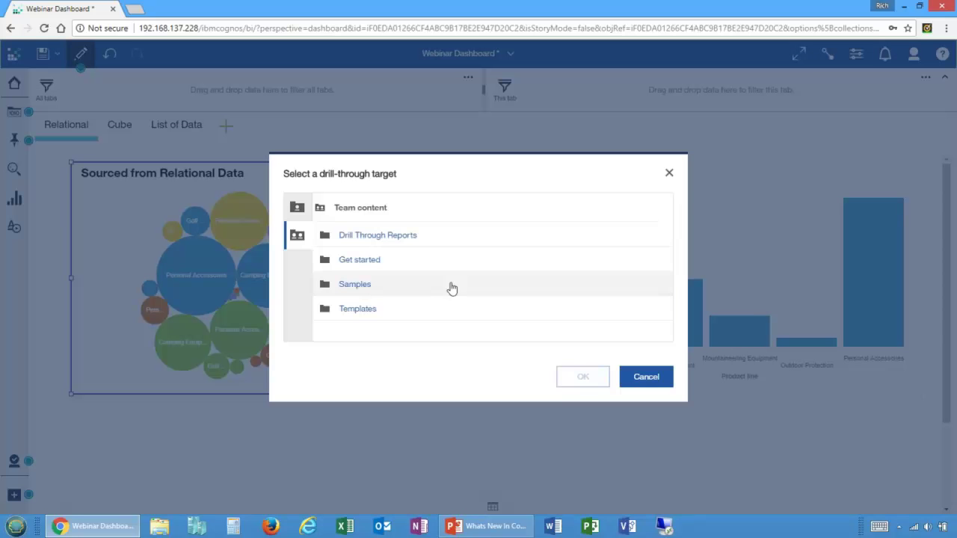
left_click(381, 236)
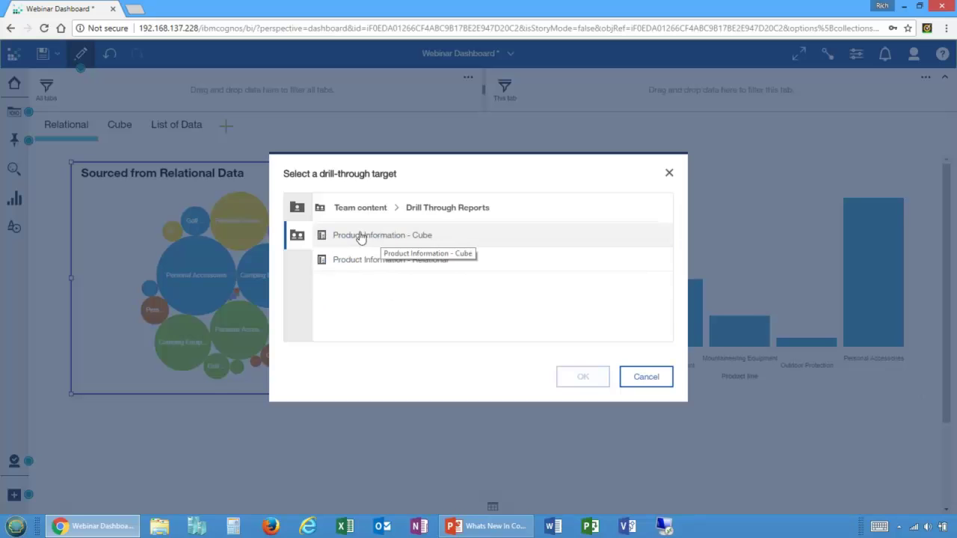
left_click(376, 236)
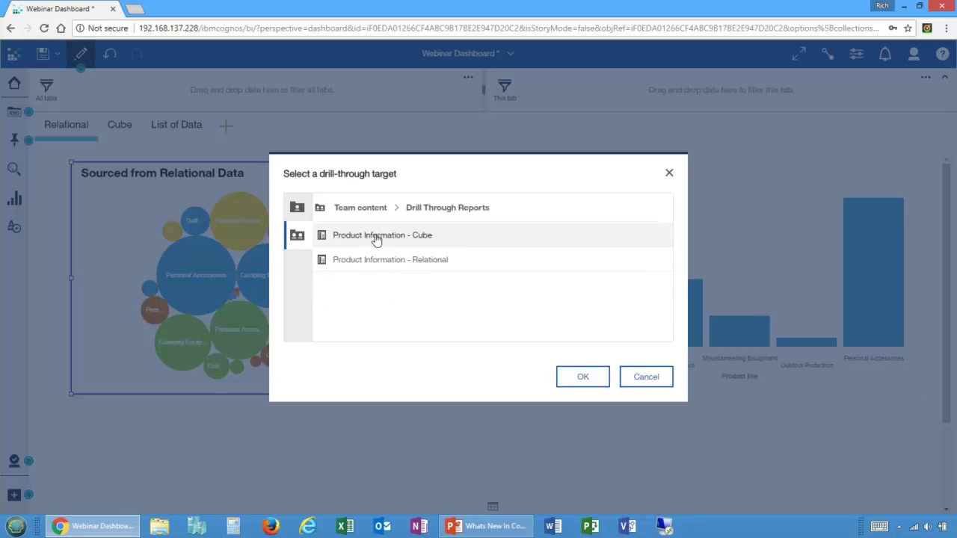
left_click(581, 379)
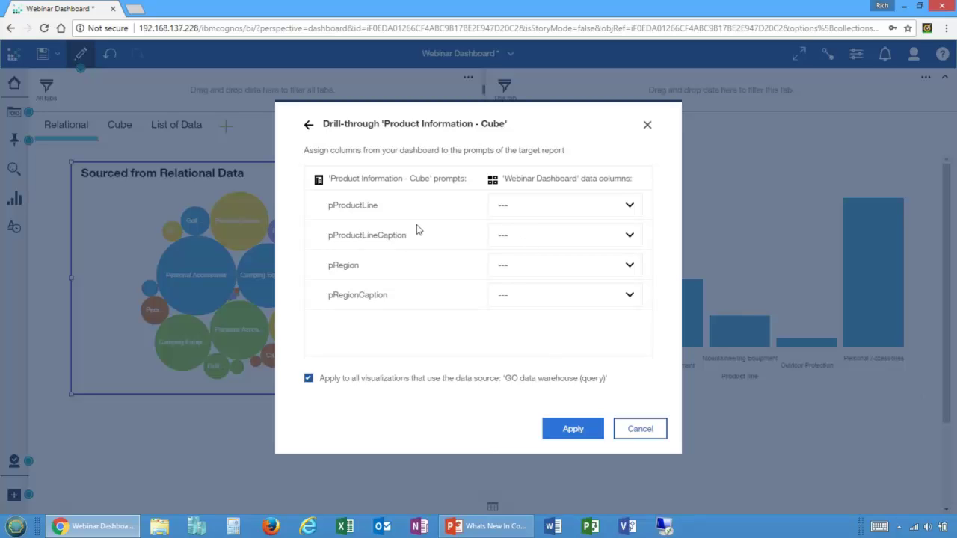
Map Product line to pProductLineCaption and Region to pRegionCaption, then apply both definitions
left_click(531, 241)
left_click(527, 345)
left_click(516, 292)
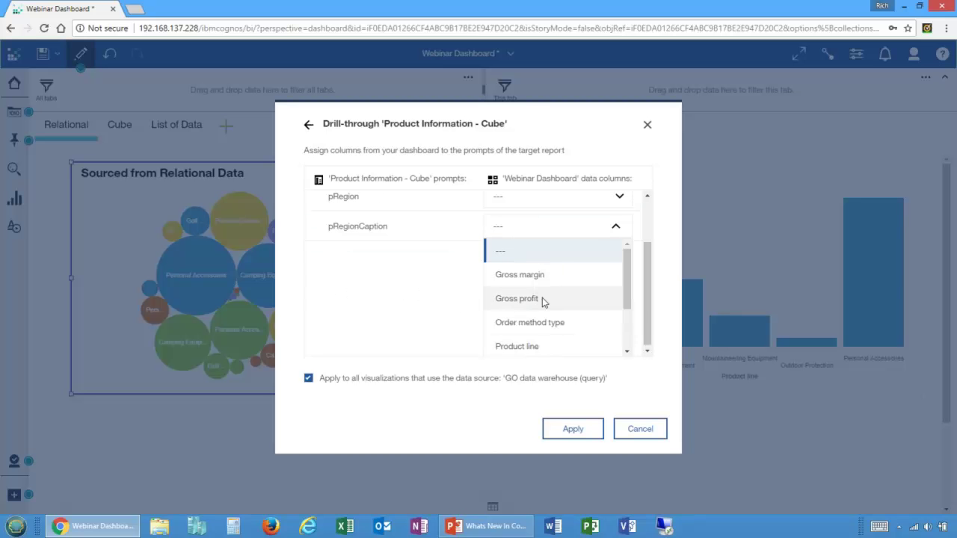
scroll(548, 301, "down", 1)
left_click(534, 324)
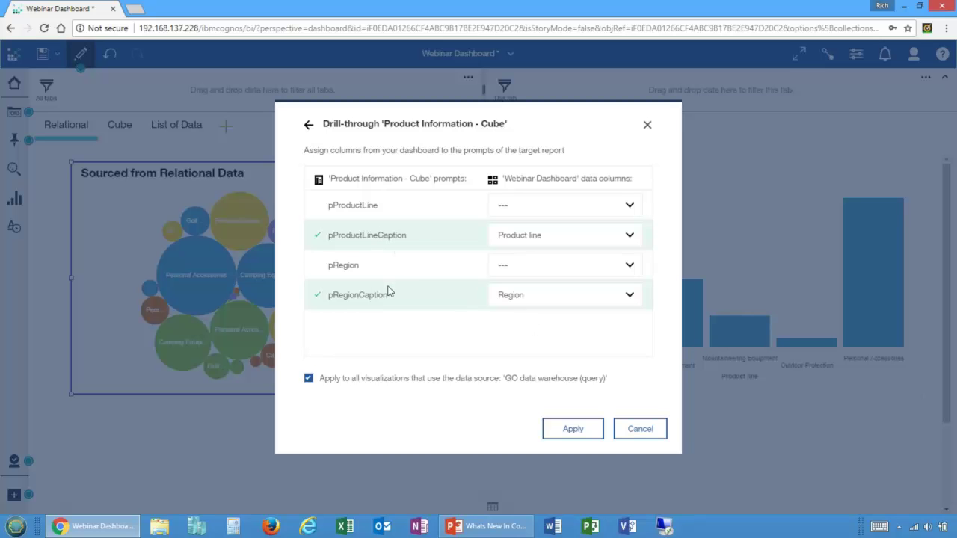
left_click(561, 432)
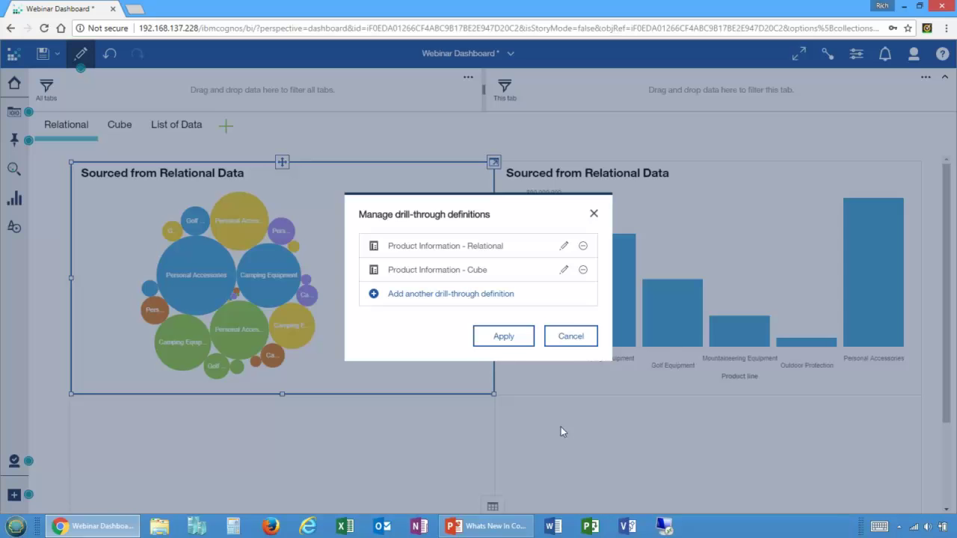
left_click(502, 335)
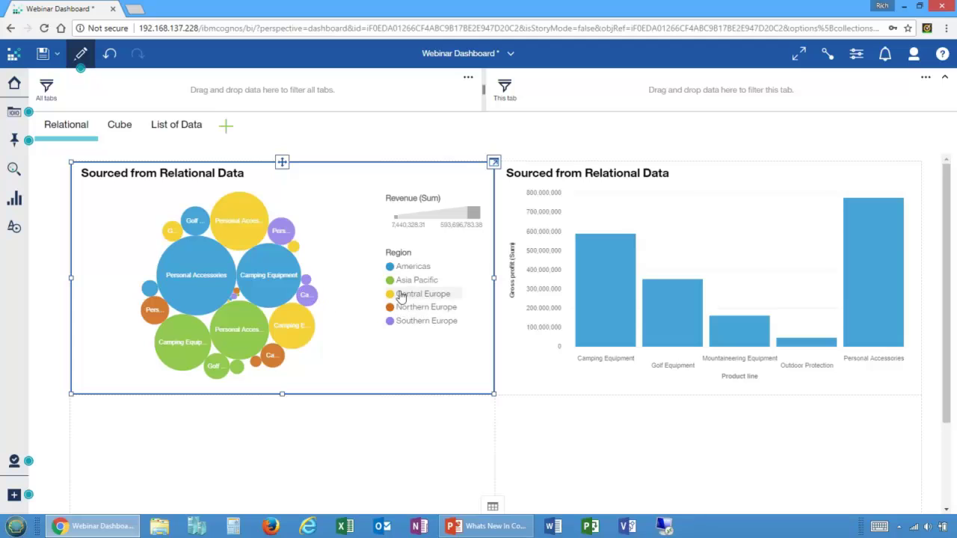
Drill through from the Americas region in the bubble chart to Product Information - Relational
left_click(405, 269)
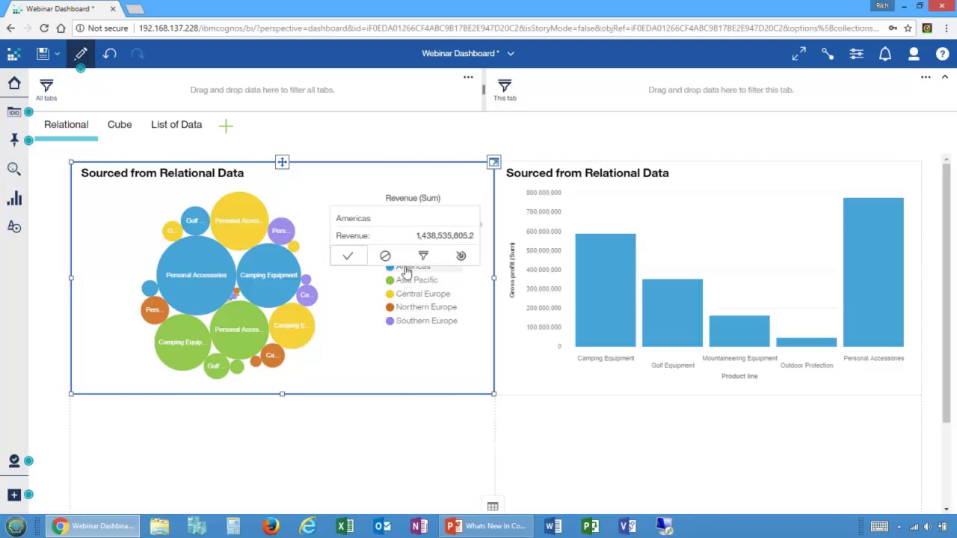
left_click(460, 257)
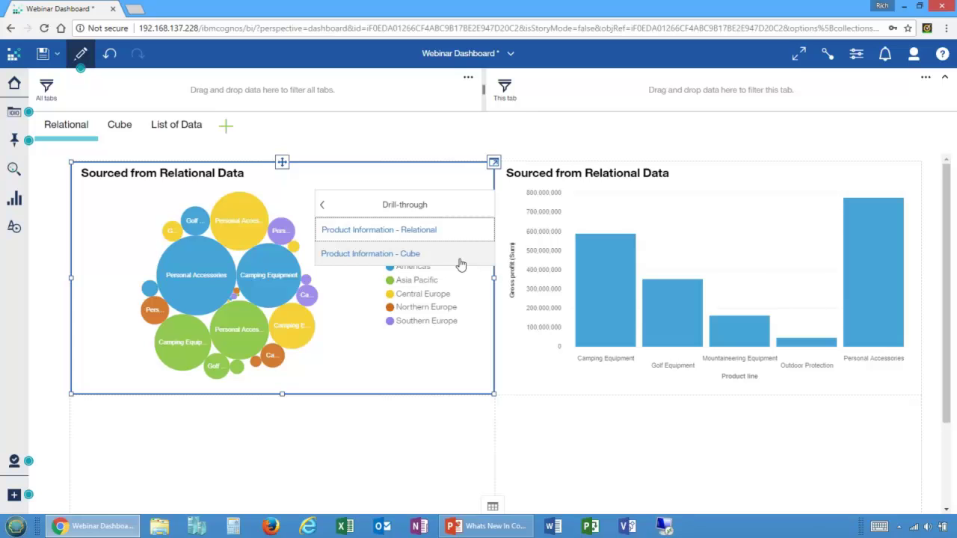
left_click(360, 230)
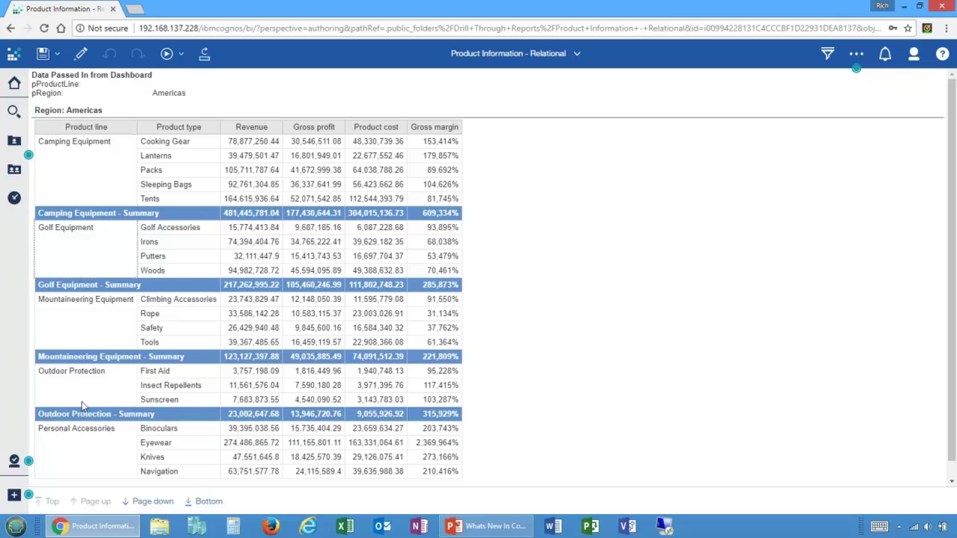
View page 2 of the Americas report, then switch back to the Webinar Dashboard
left_click(145, 499)
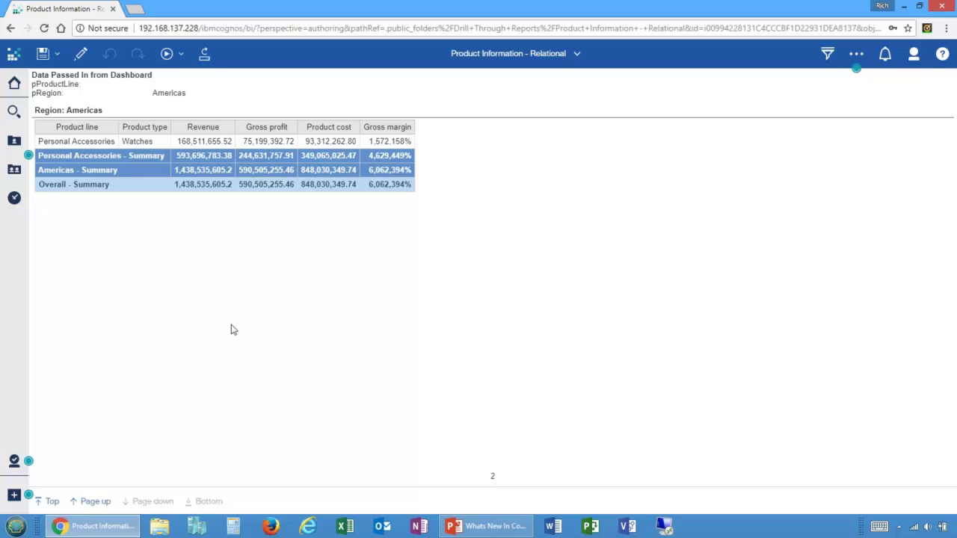
left_click(485, 59)
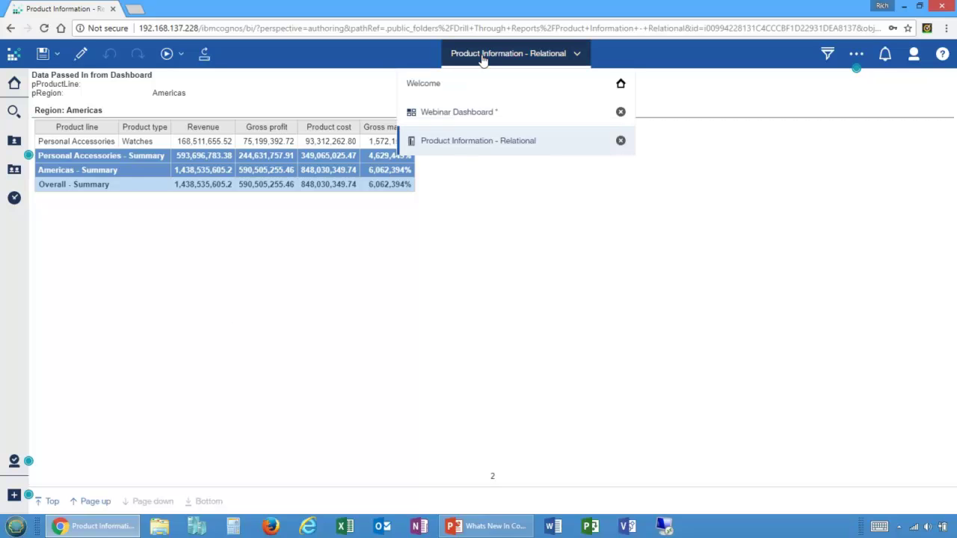
left_click(441, 113)
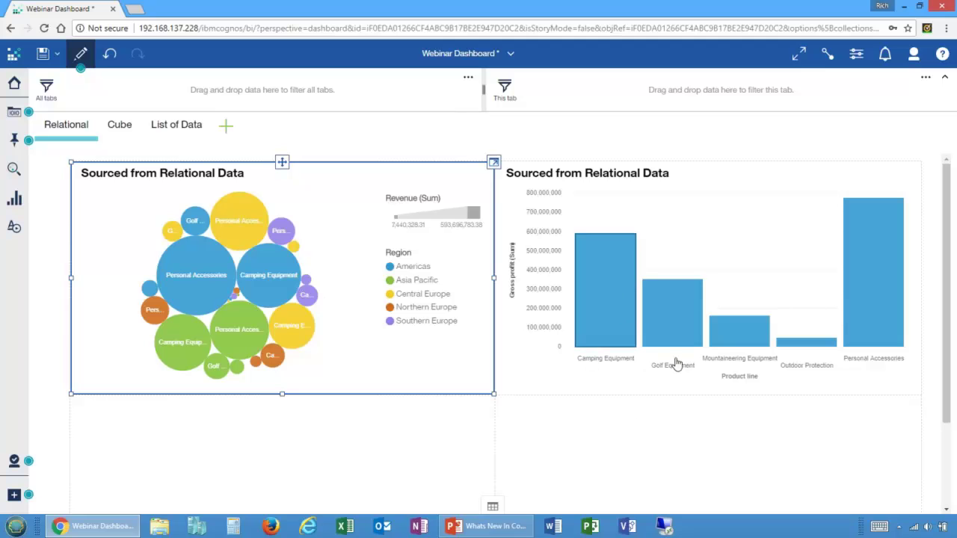
Drill through from the Camping Equipment bar to the Product Information - Cube report
mouse_move(610, 364)
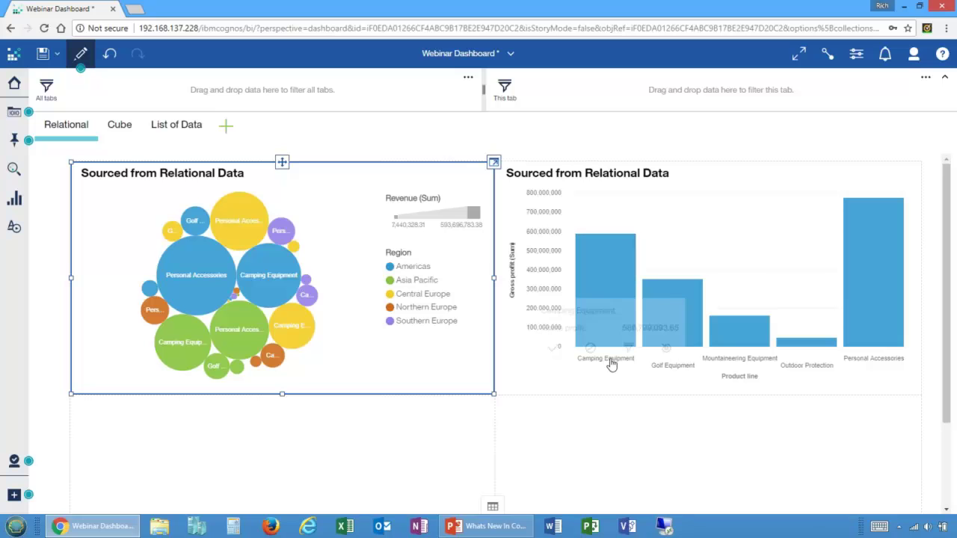
left_click(666, 351)
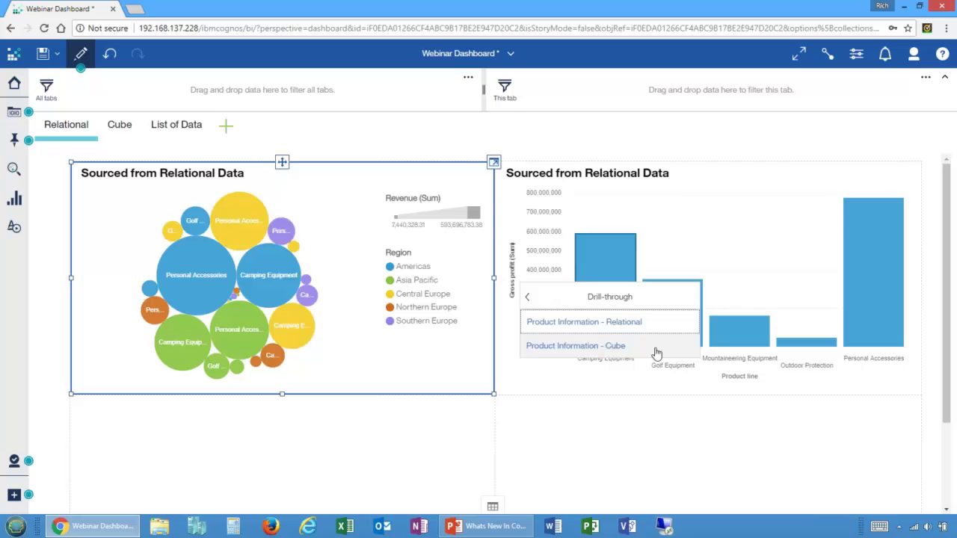
left_click(607, 347)
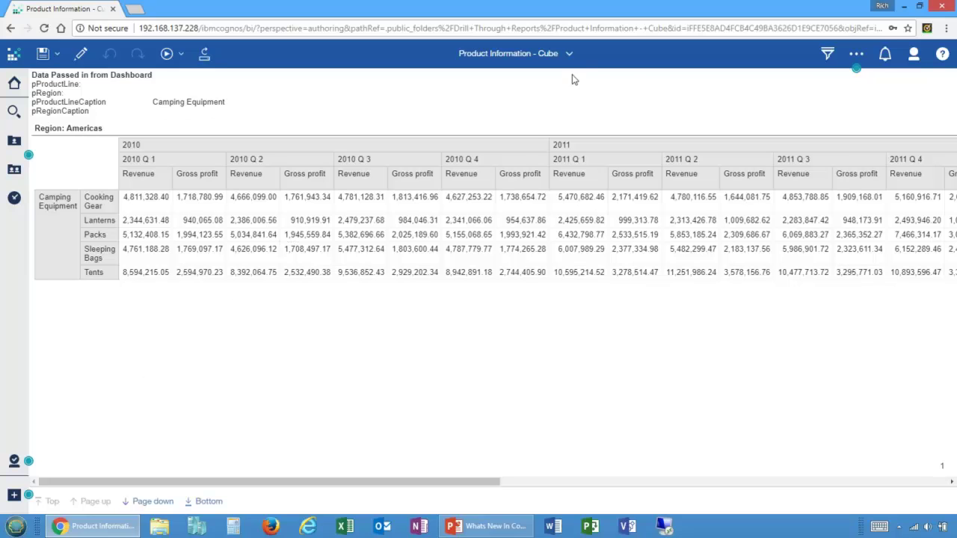
Close the Product Information - Cube and Product Information - Relational reports from the title list
left_click(560, 54)
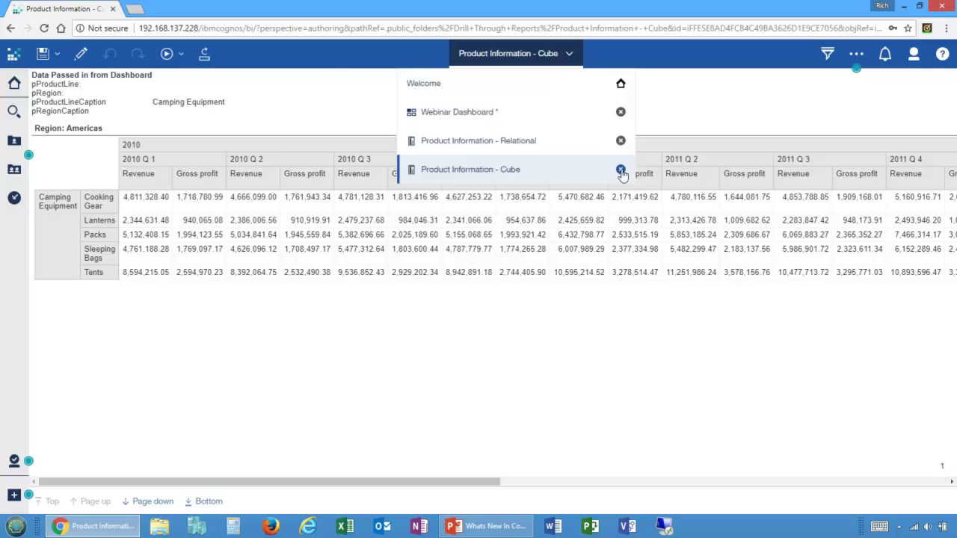
left_click(621, 169)
left_click(559, 58)
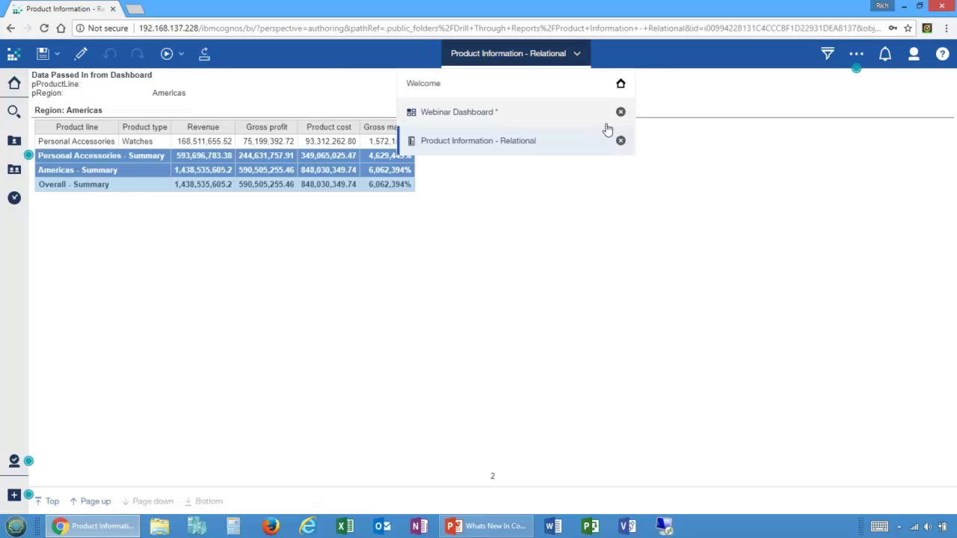
left_click(621, 145)
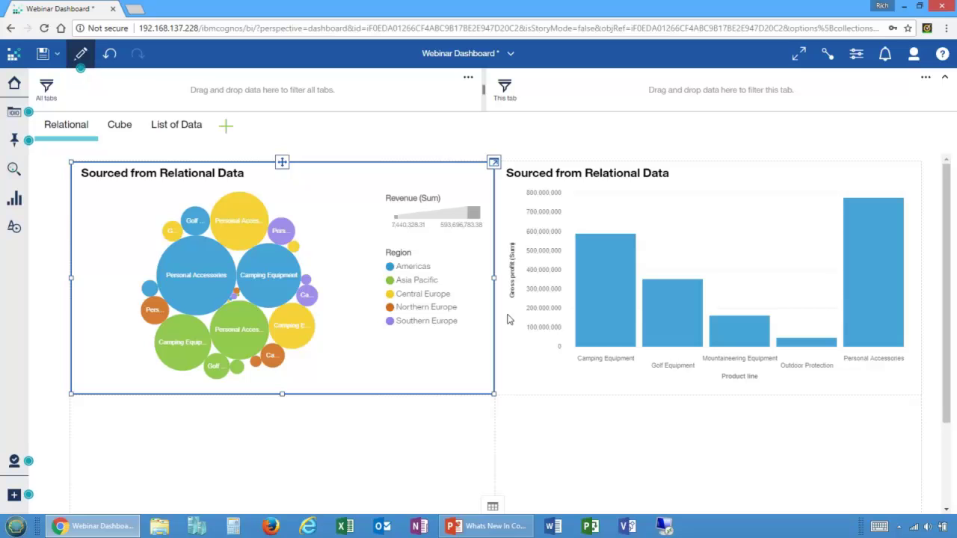
Filter the bubble chart's Region legend to include only Americas and Asia Pacific
left_click(400, 257)
left_click(442, 253)
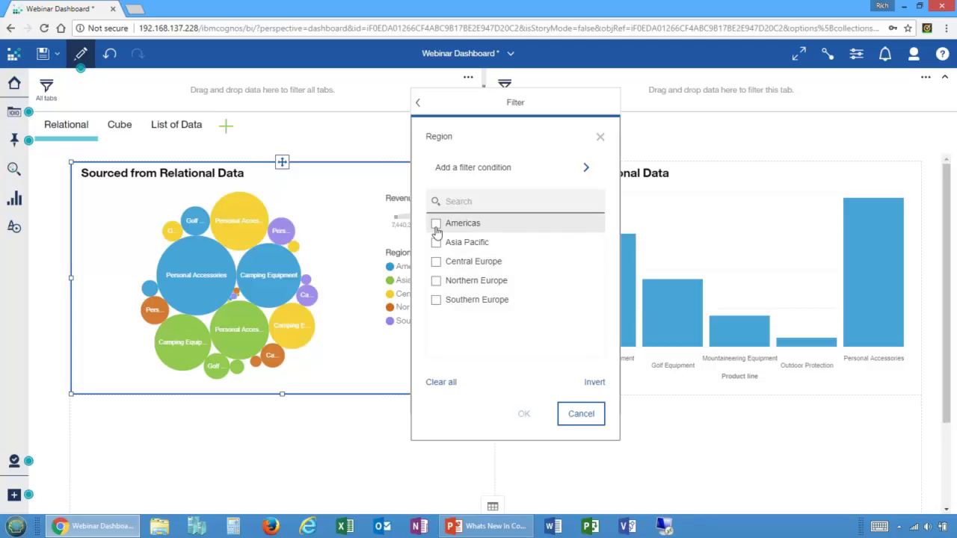
left_click(436, 225)
left_click(436, 242)
left_click(523, 414)
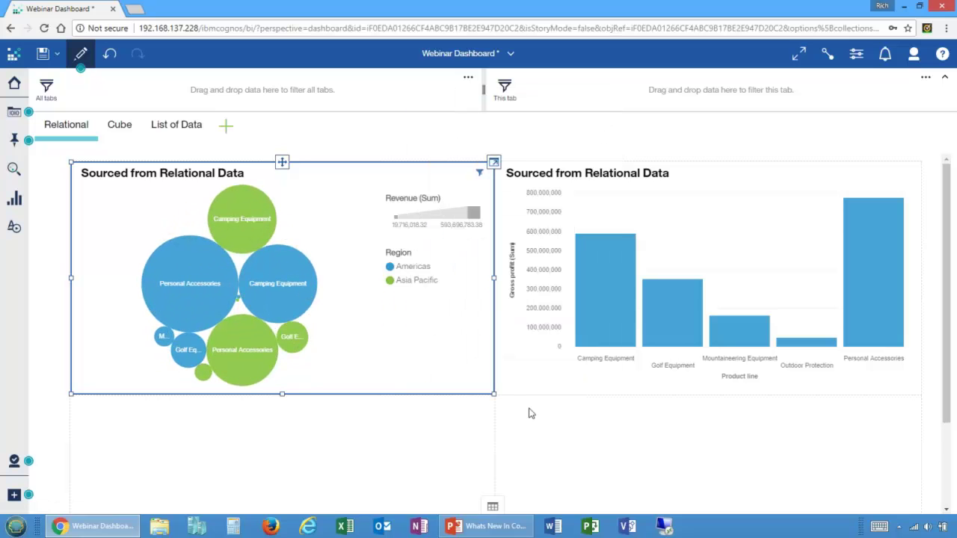
Drill through from the Camping Equipment bubble, then return to the Webinar Dashboard
left_click(364, 317)
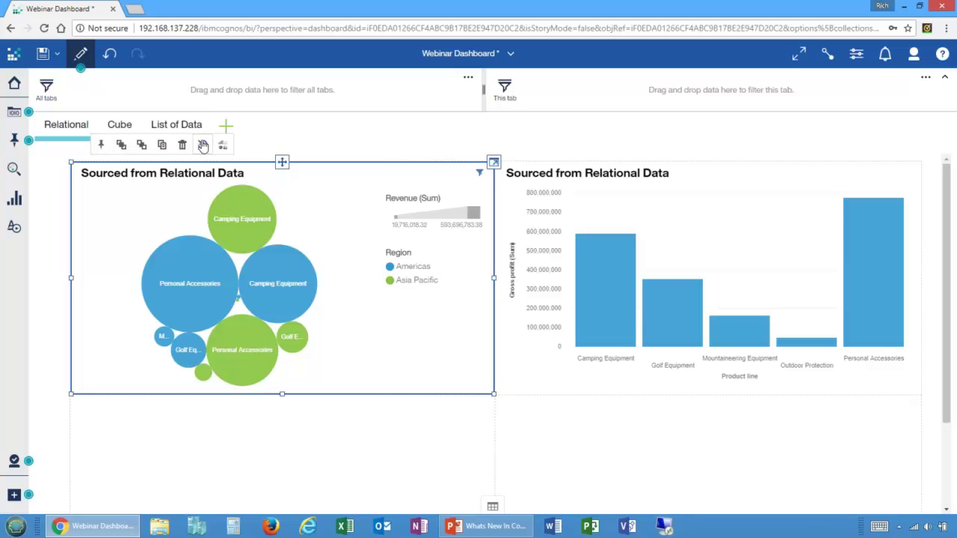
left_click(201, 144)
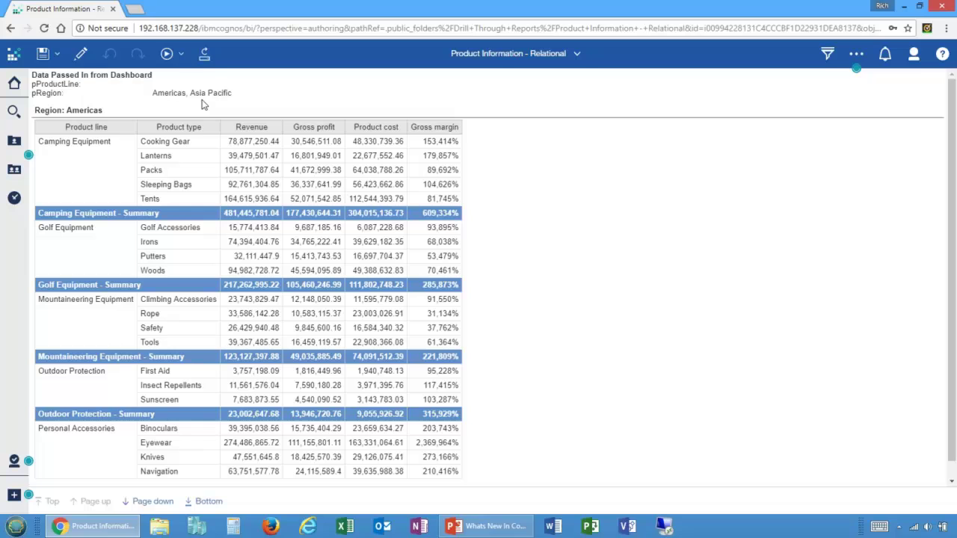
left_click(502, 57)
left_click(448, 112)
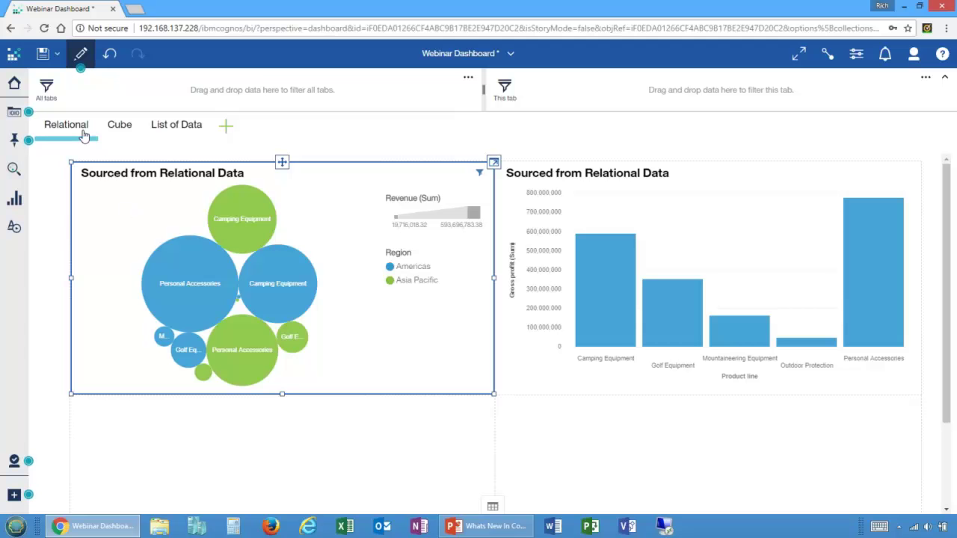
Check the Cube and Relational tabs, then put the dashboard in preview mode and show more actions
left_click(116, 129)
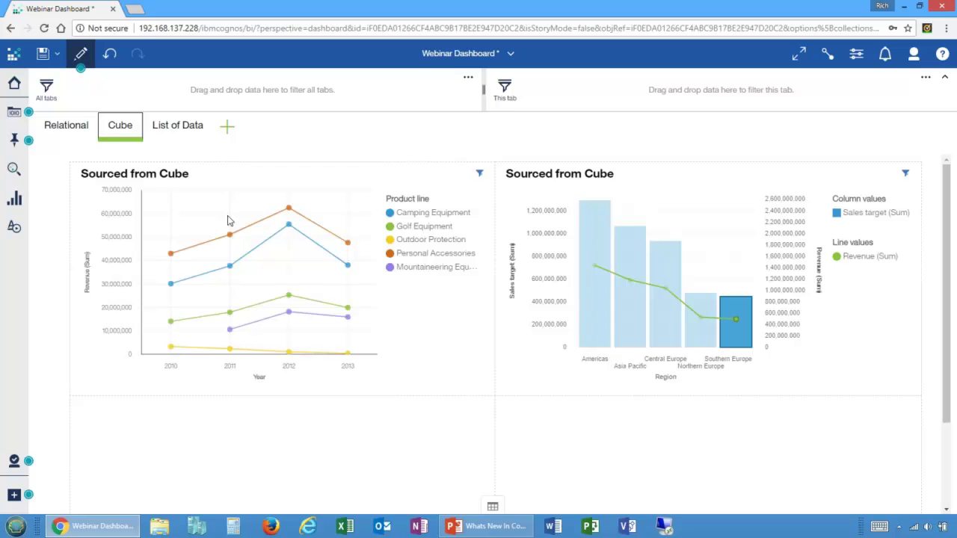
left_click(65, 127)
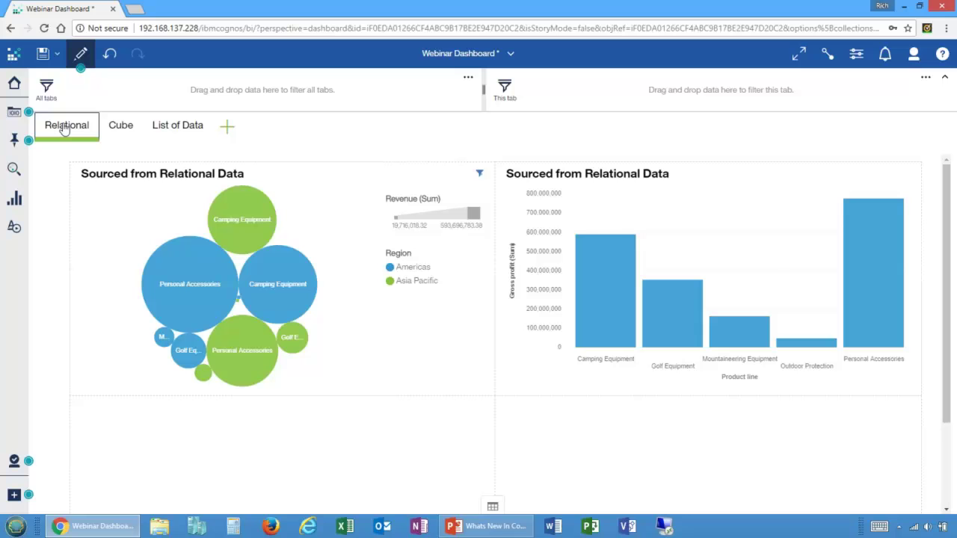
left_click(81, 53)
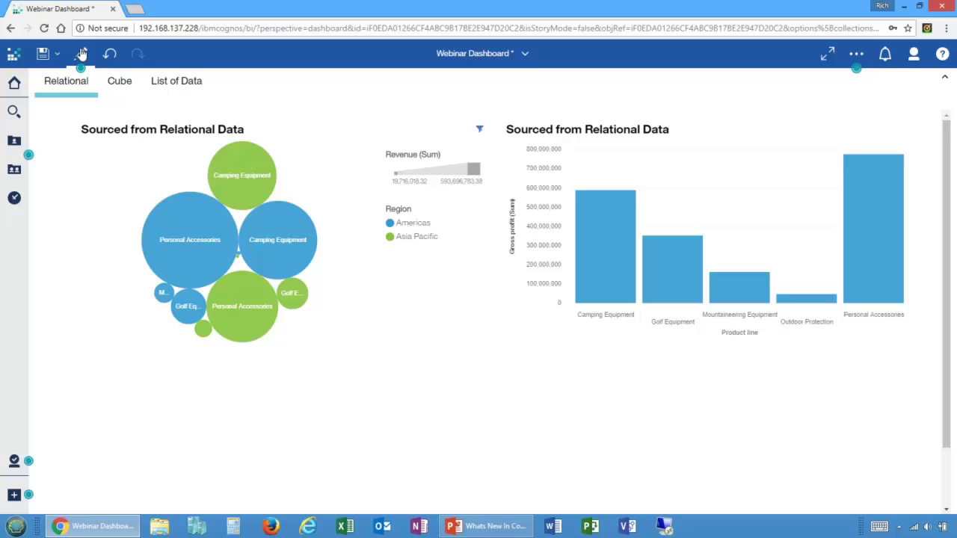
left_click(857, 56)
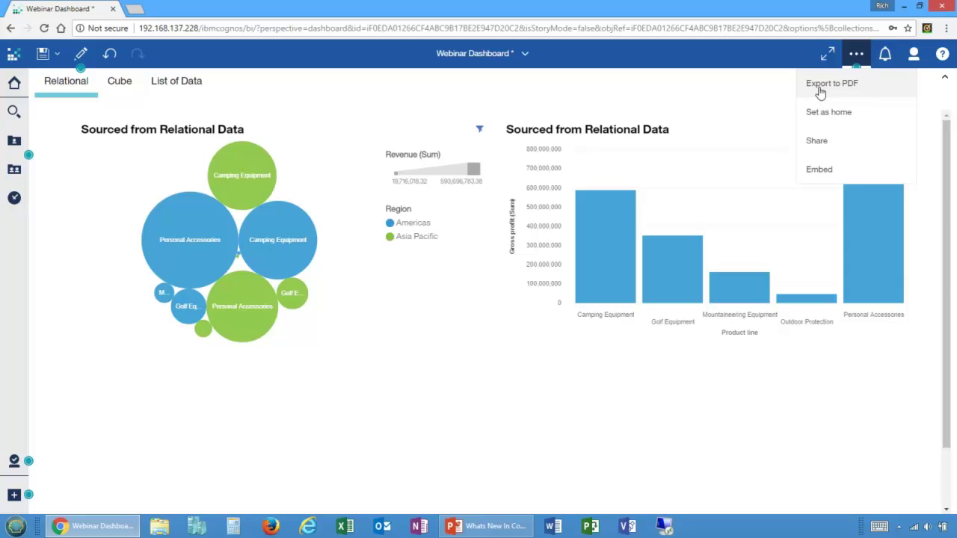
Choose Export to PDF, keep Letter page size and set orientation to Landscape
left_click(820, 88)
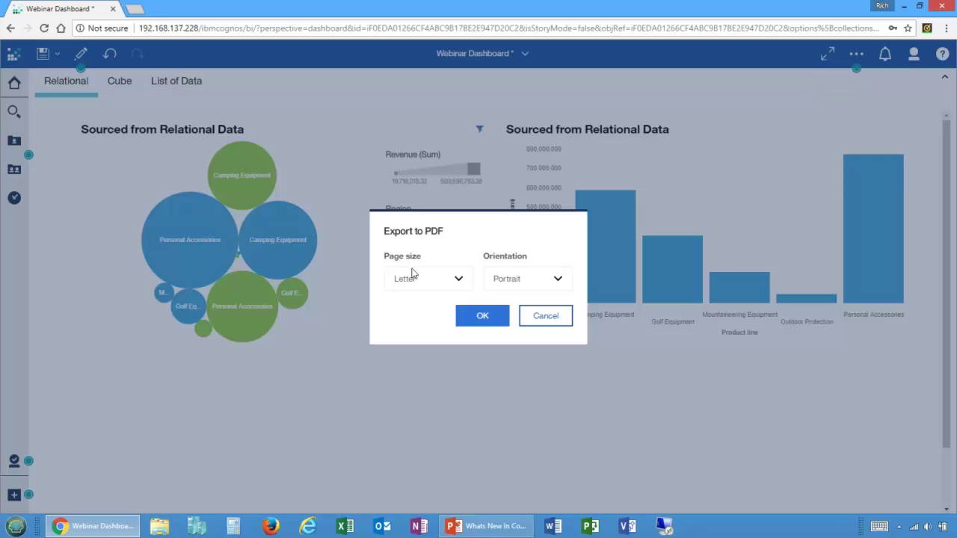
left_click(459, 280)
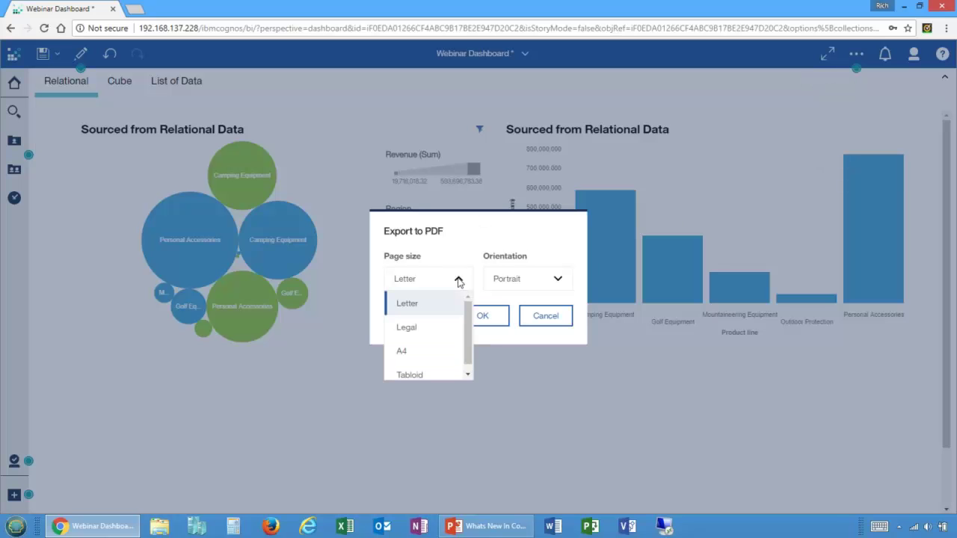
scroll(471, 298, "down", 1)
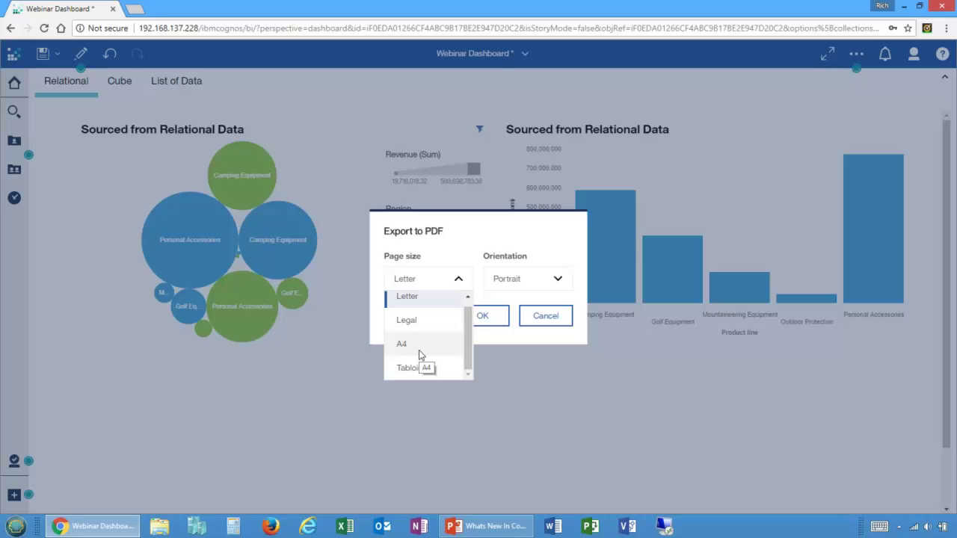
left_click(403, 279)
left_click(511, 281)
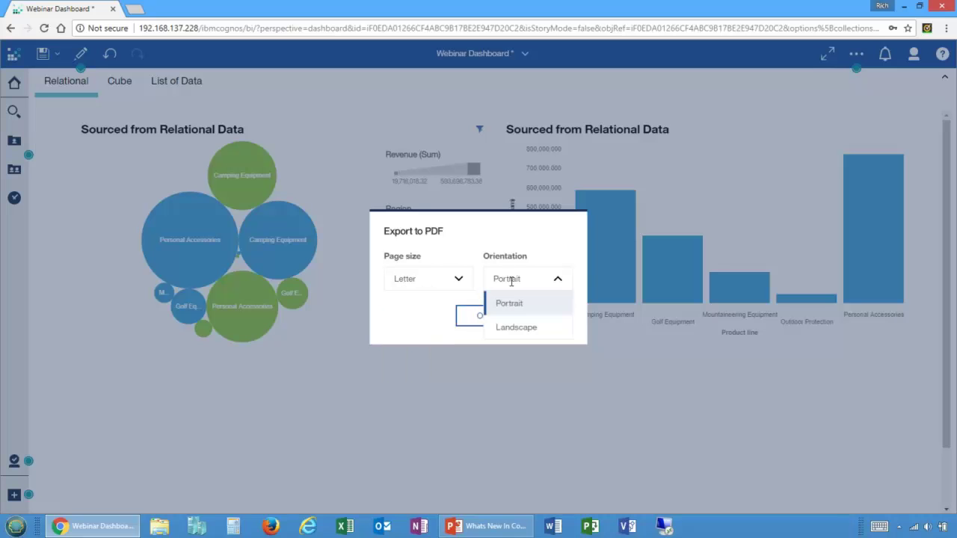
left_click(514, 325)
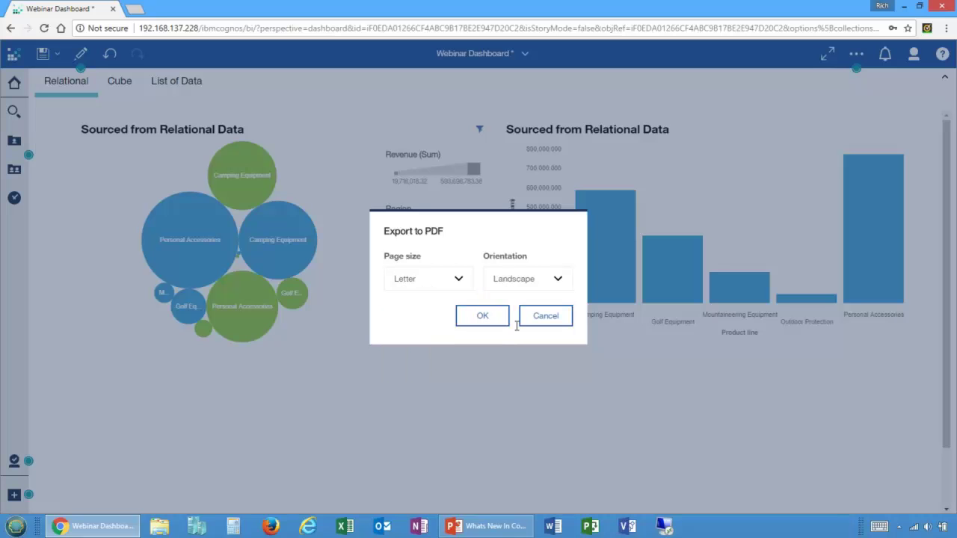
Run the PDF export and scroll through the generated preview
left_click(483, 317)
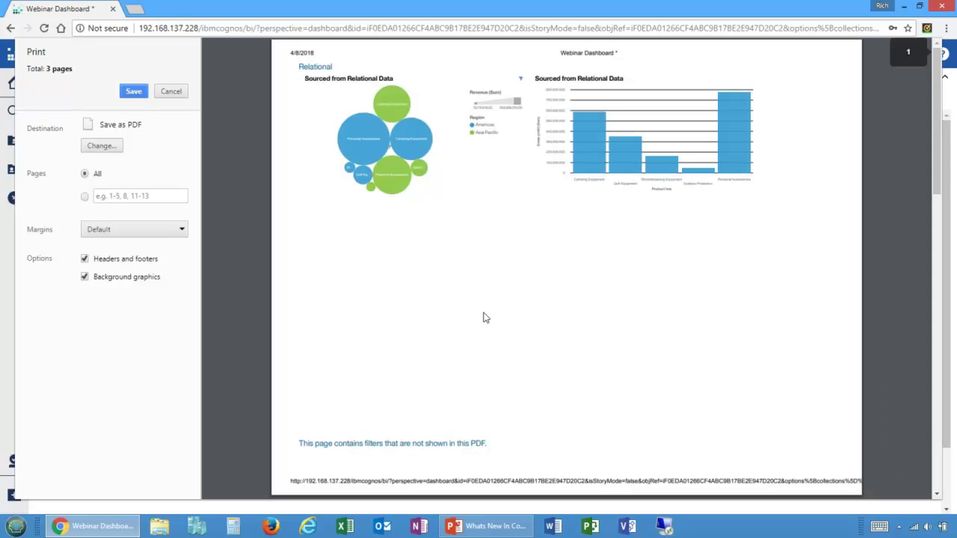
scroll(483, 317, "down", 9)
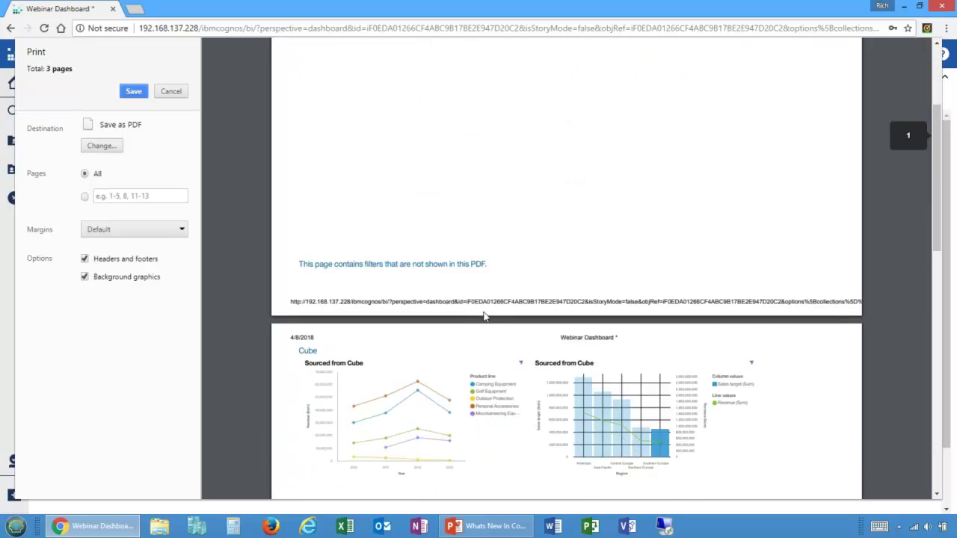
scroll(497, 320, "down", 3)
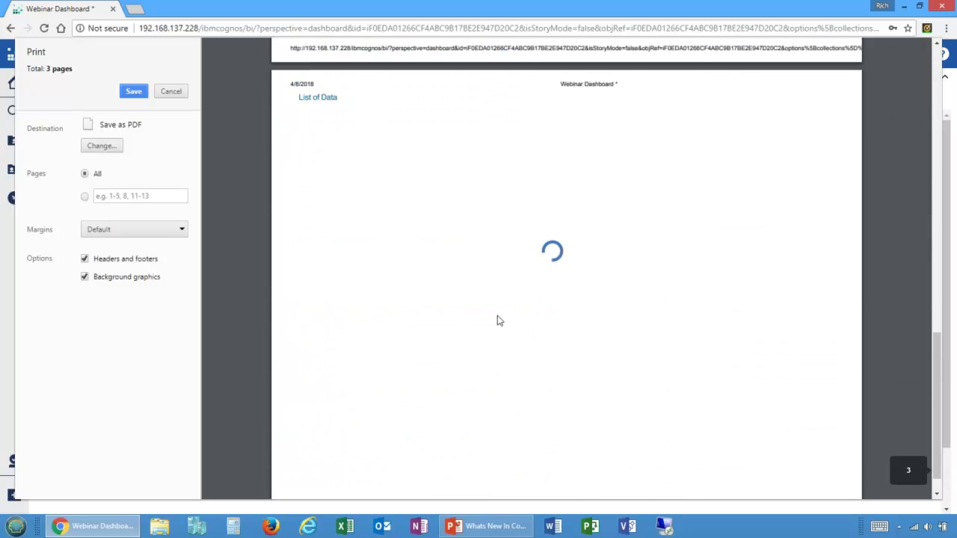
scroll(499, 320, "up", 12)
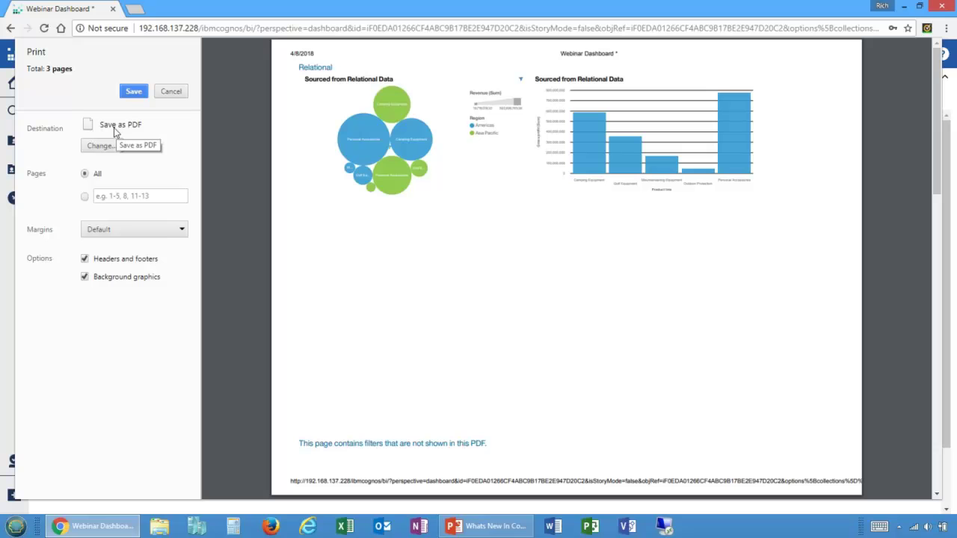
Save the PDF to the Desktop as 'Webinar Dashboard _'
left_click(133, 92)
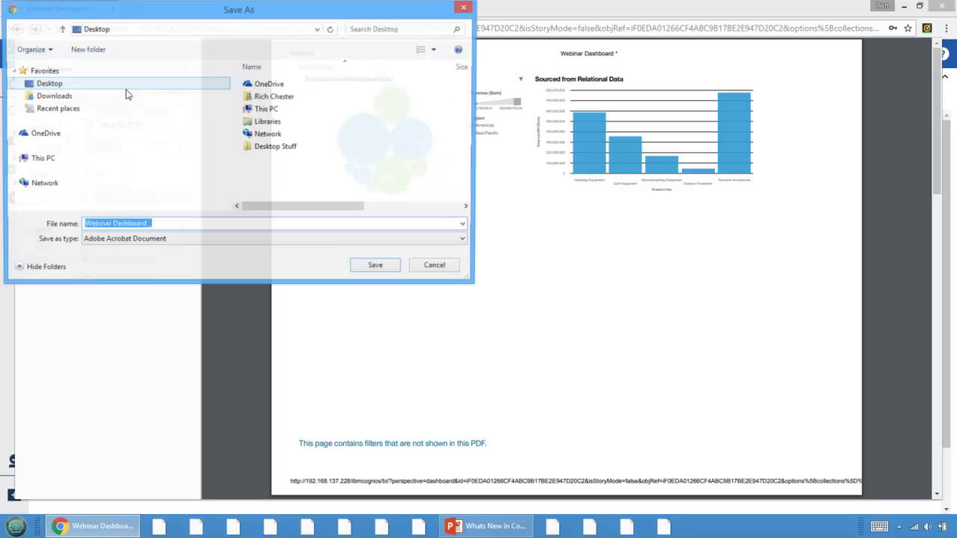
left_click(115, 86)
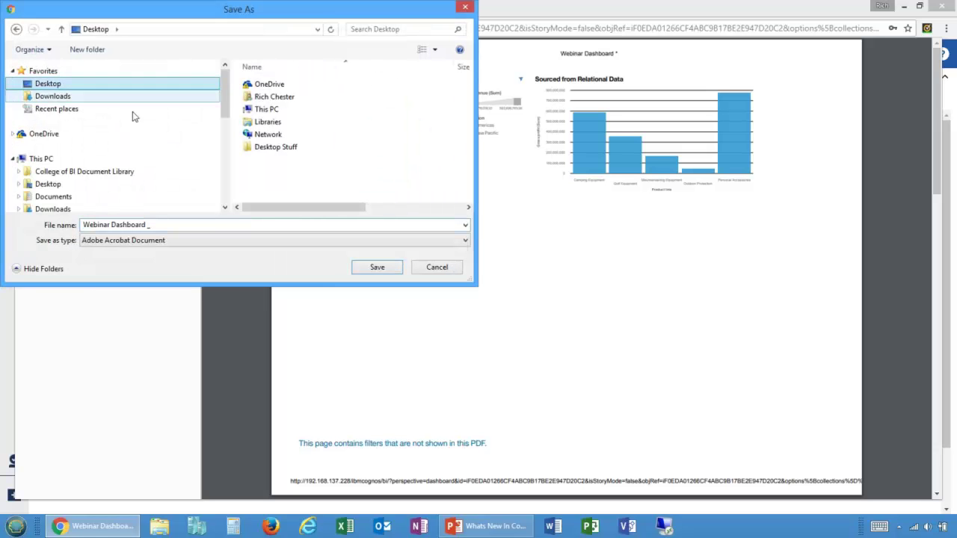
left_click(377, 268)
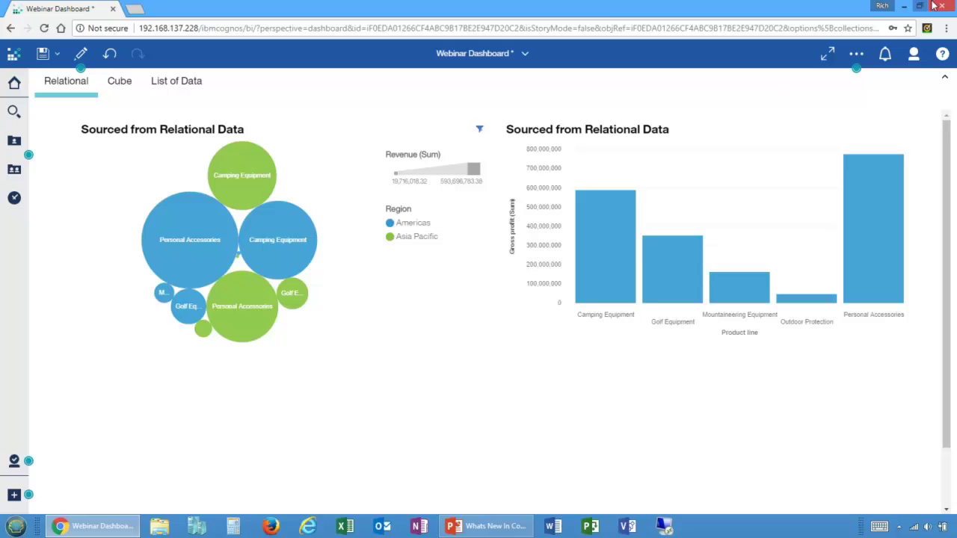
Minimize Chrome and PowerPoint, open Webinar Dashboard _.pdf from the desktop, and scroll to page 3
left_click(902, 9)
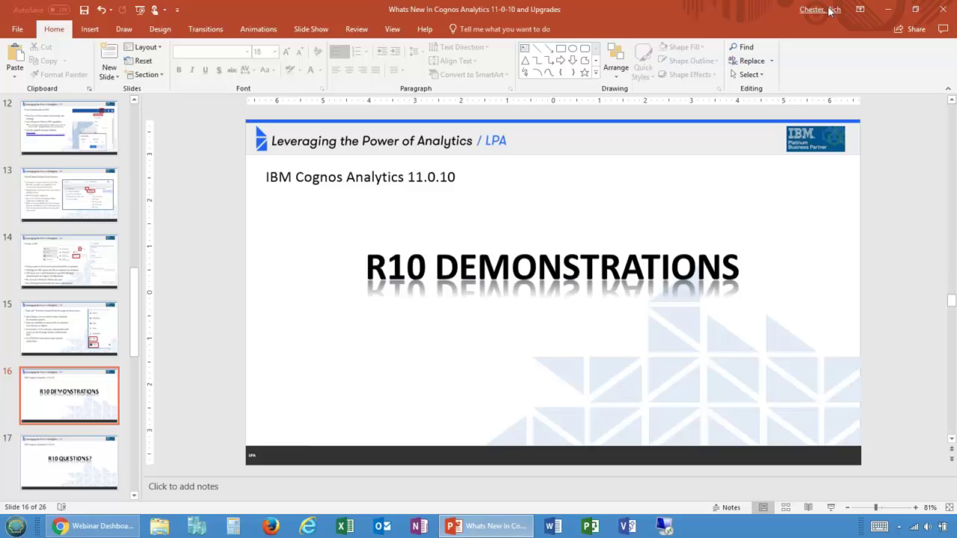
left_click(884, 9)
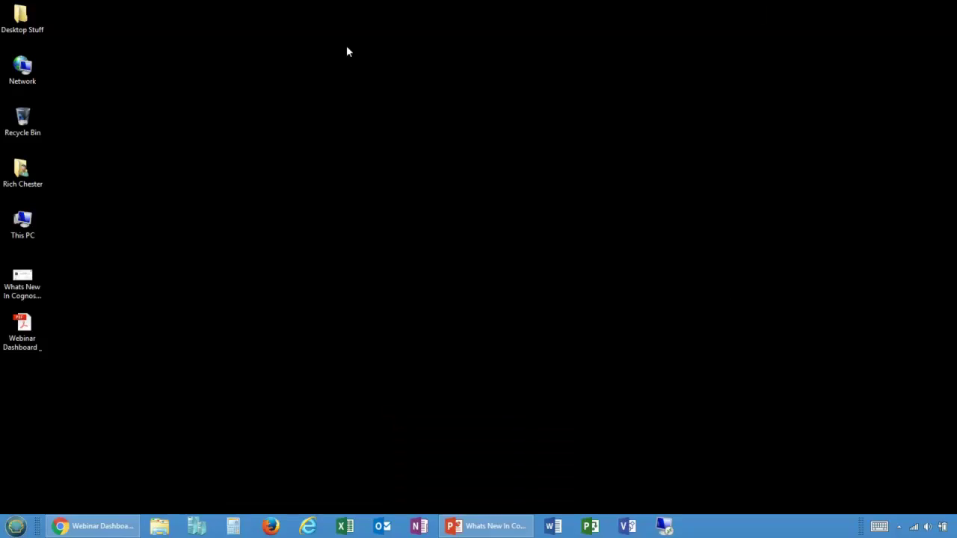
double_click(21, 346)
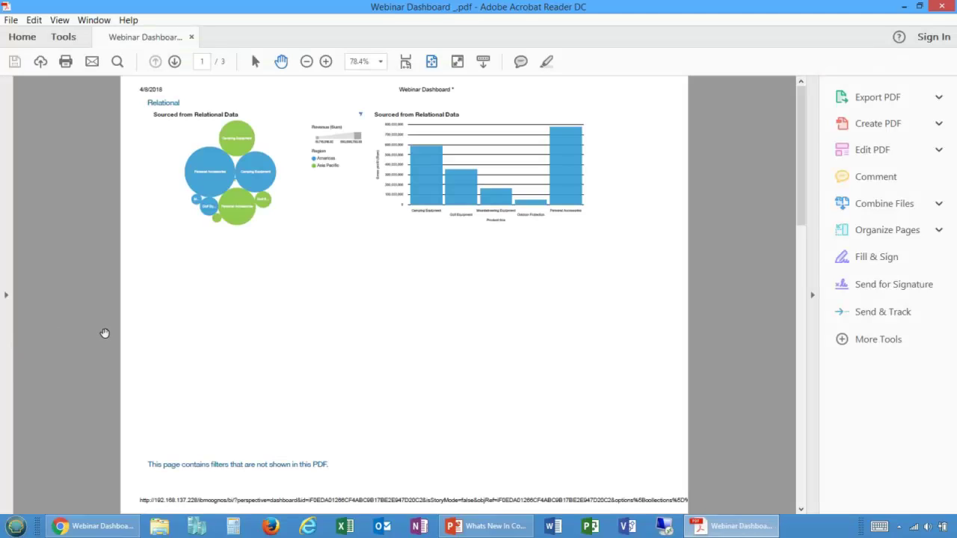
scroll(360, 312, "down", 2)
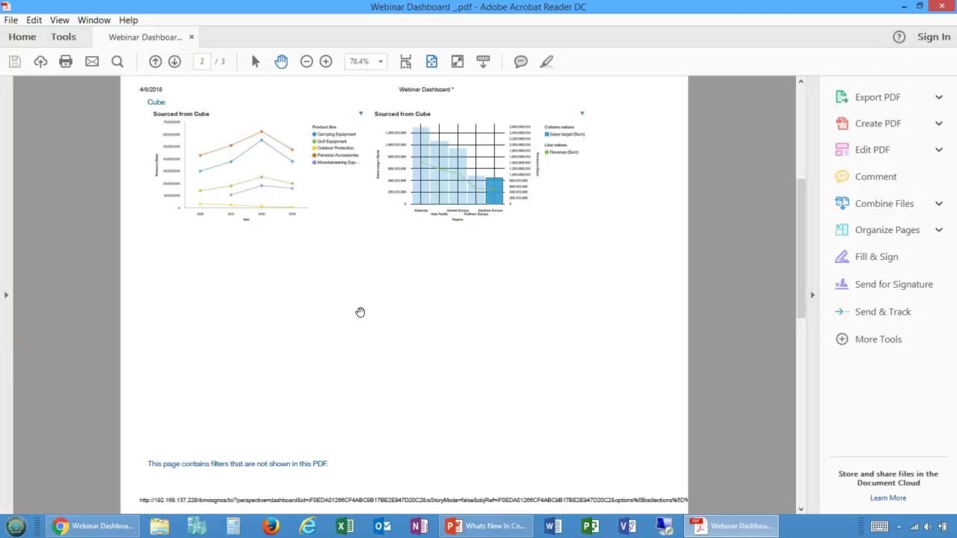
scroll(360, 313, "down", 2)
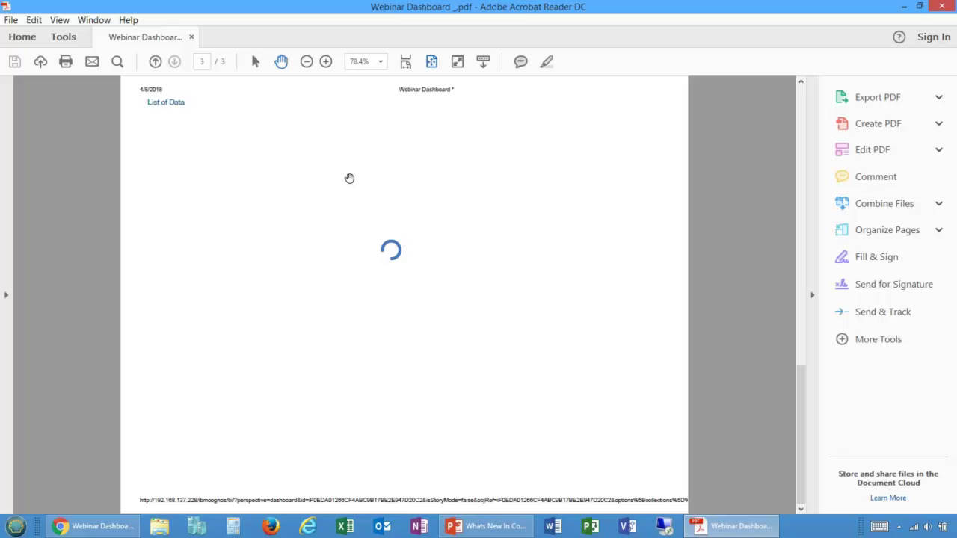
Close Acrobat and return to the Cognos dashboard, checking its more-actions menu
left_click(941, 7)
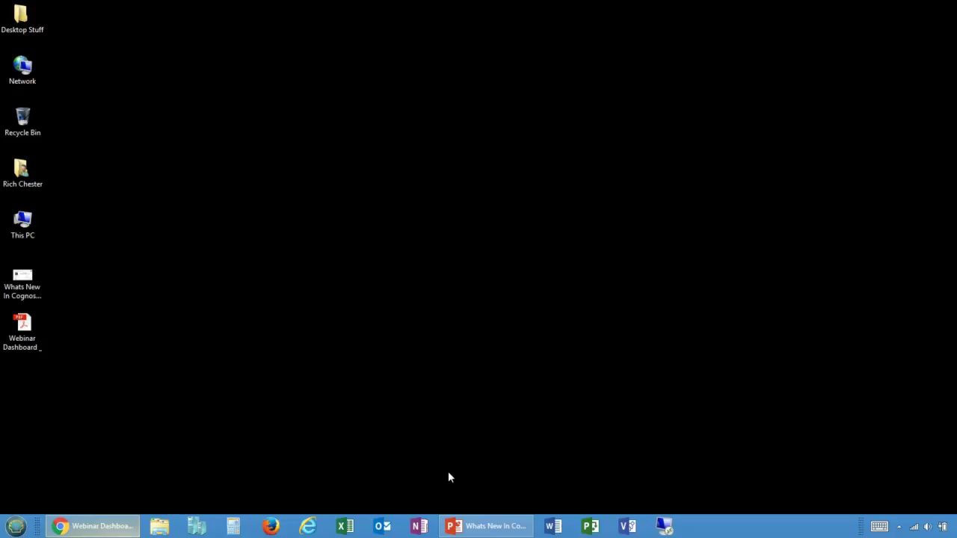
left_click(123, 527)
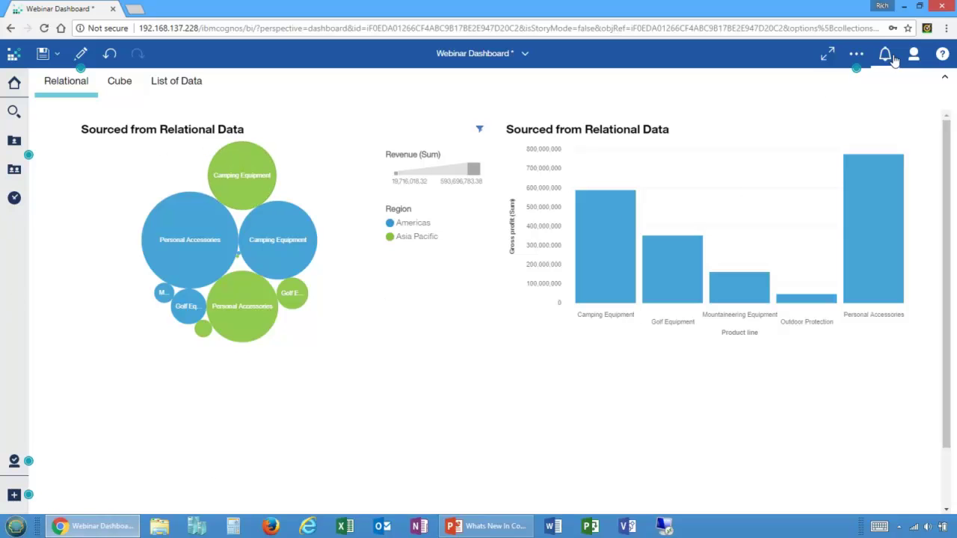
left_click(855, 54)
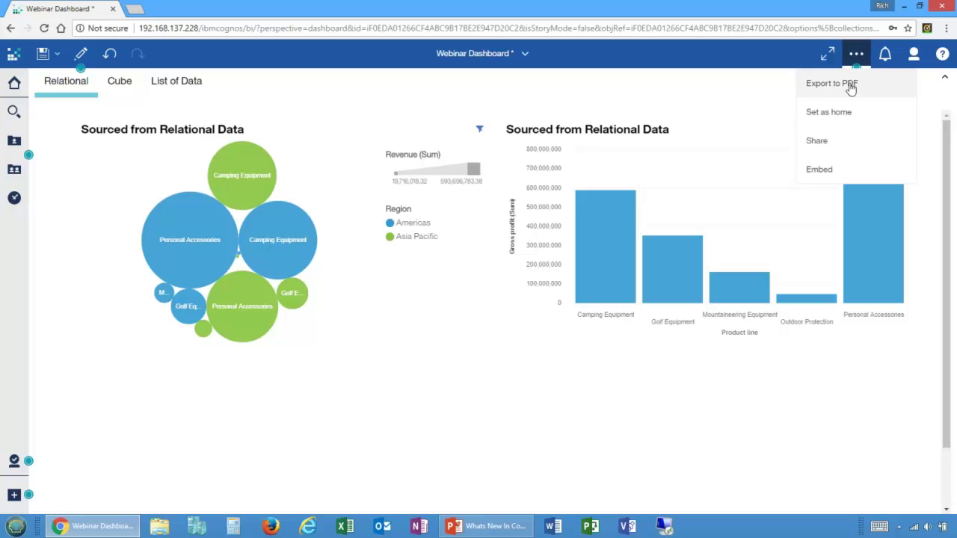
left_click(19, 442)
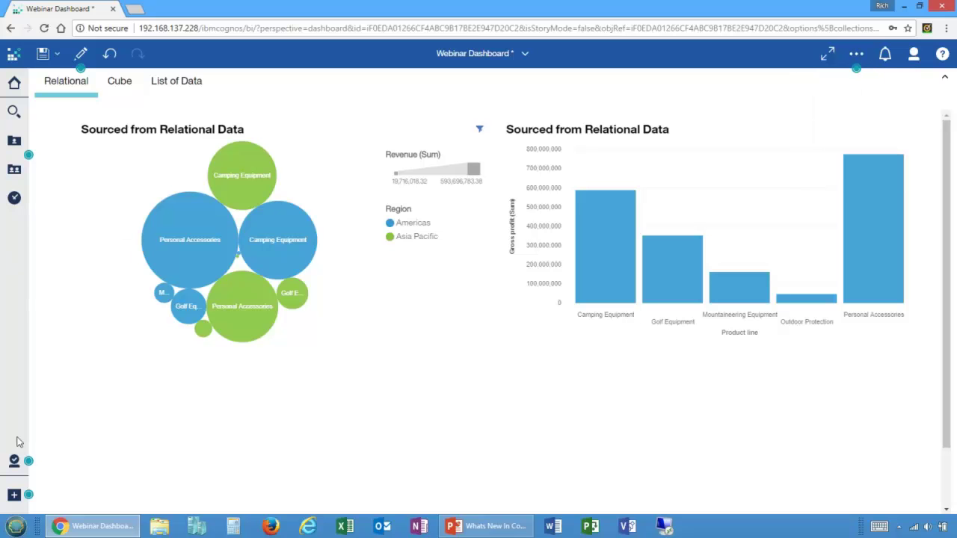
Glance at the new-content choices, then switch to the Welcome home page
left_click(14, 495)
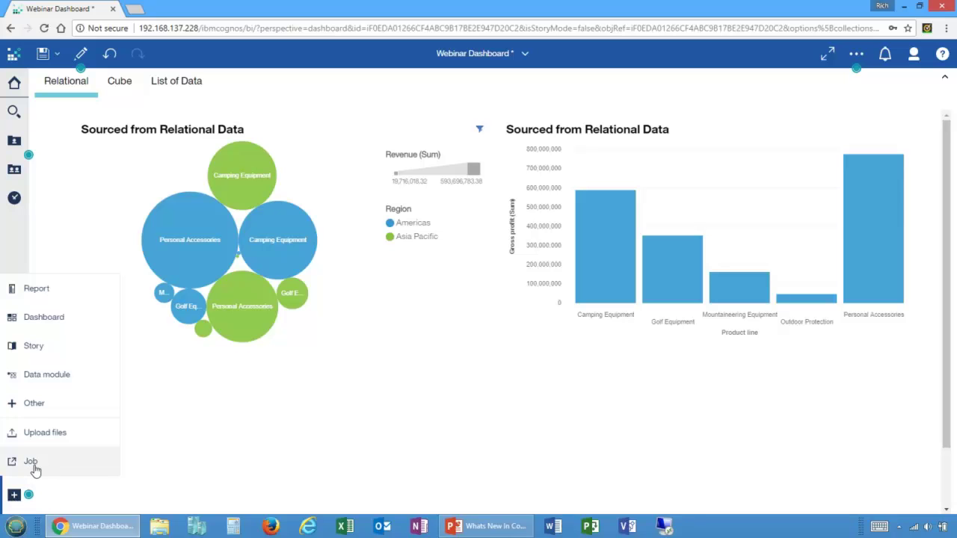
left_click(21, 253)
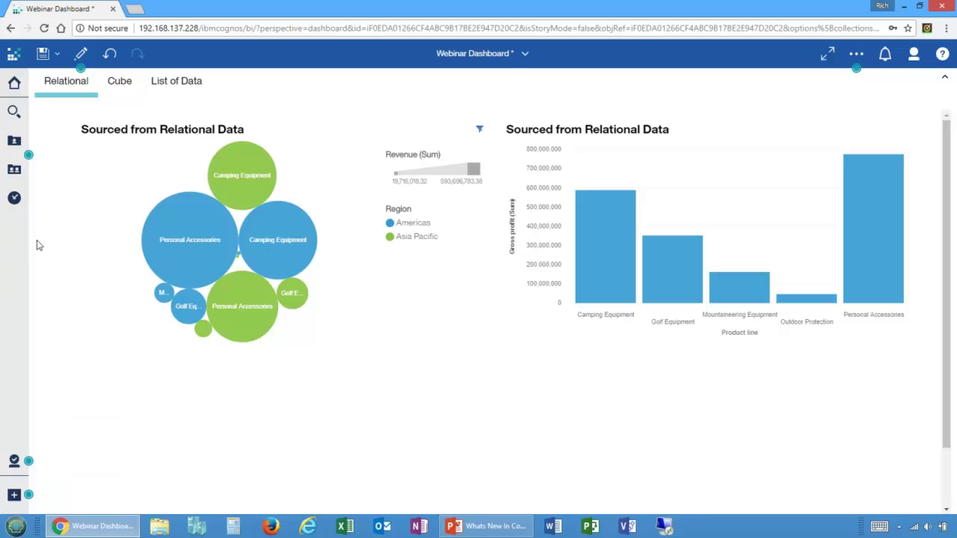
left_click(476, 56)
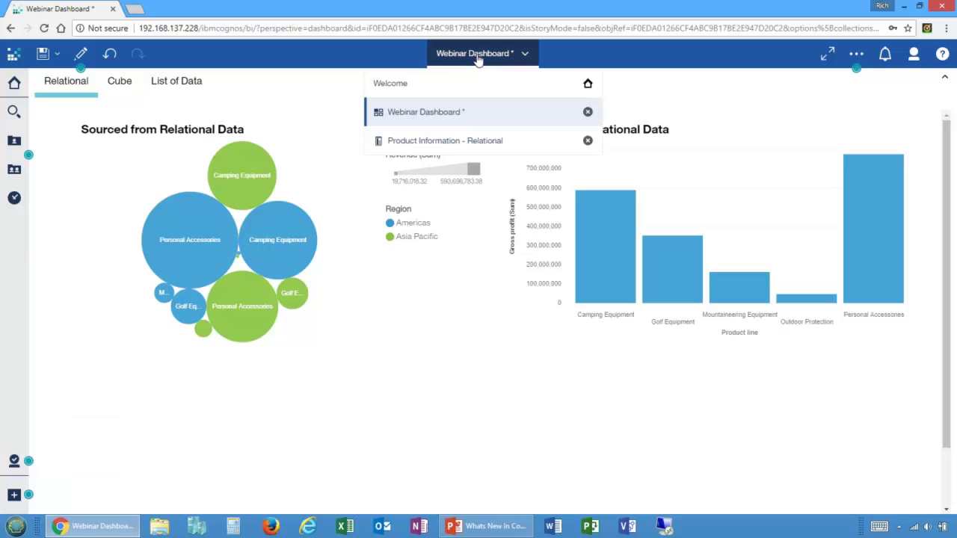
left_click(438, 91)
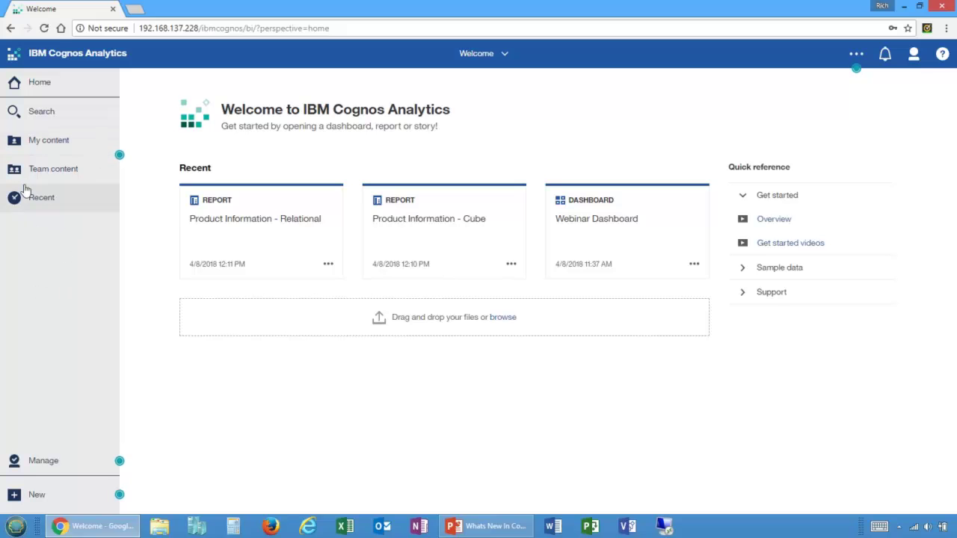
Open the LPA Sample Data Module from My content and show its sources
left_click(38, 140)
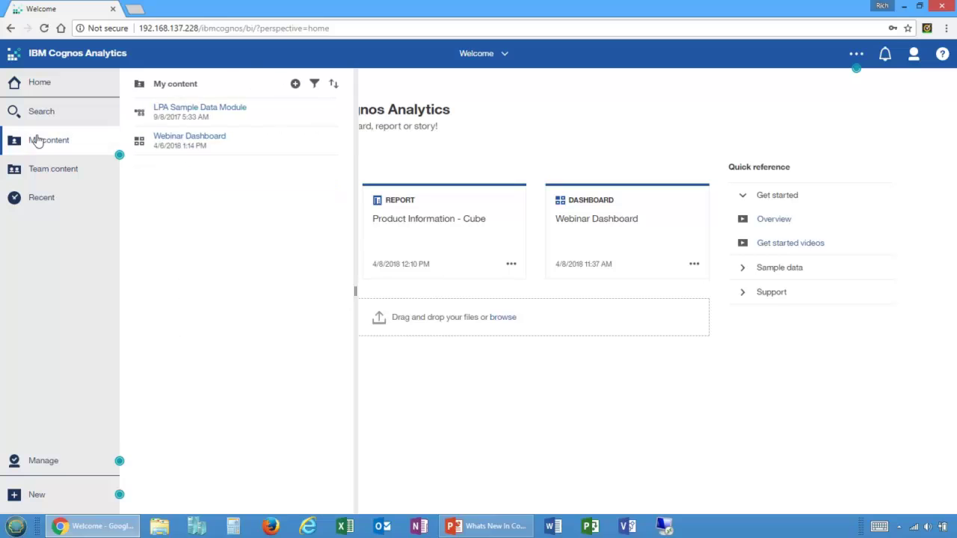
left_click(203, 109)
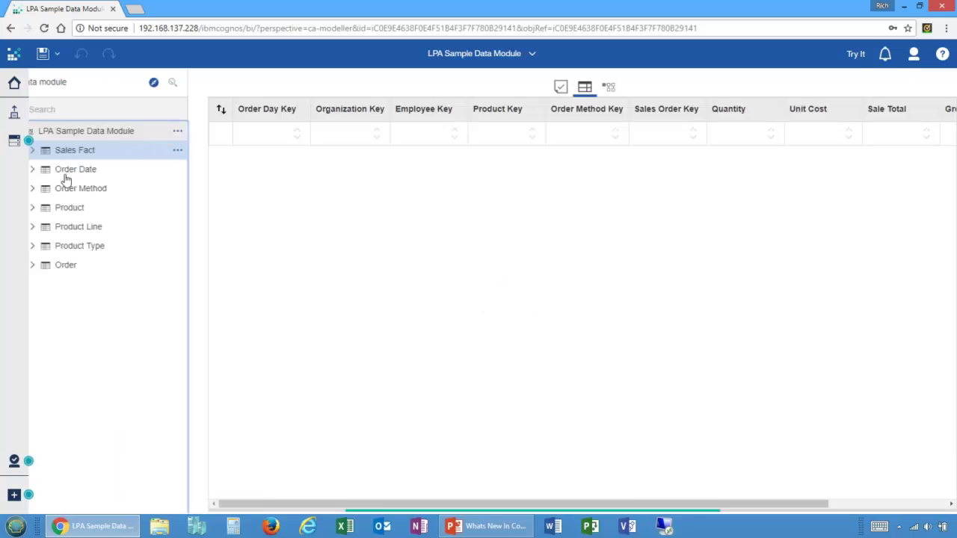
left_click(15, 144)
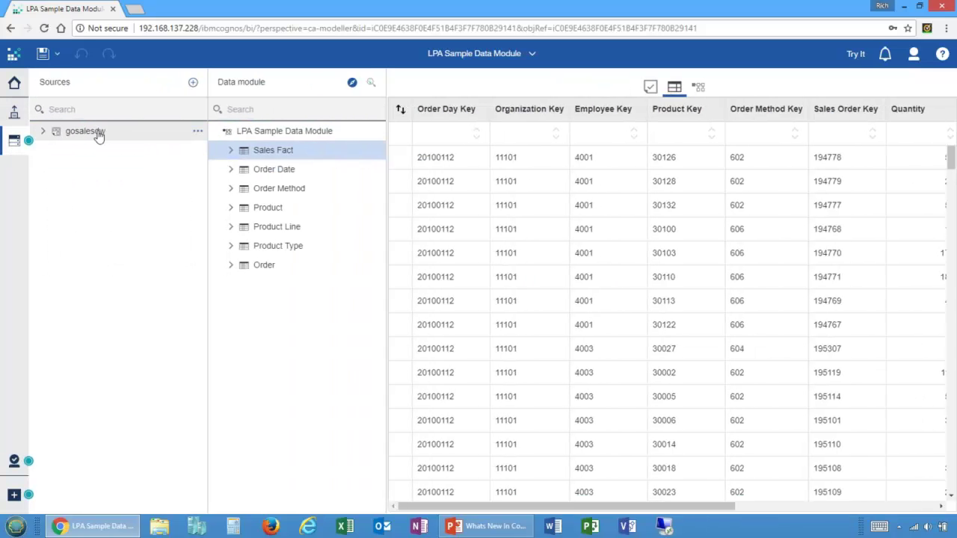
Relink the gosalesdw source to the gosalesdw/gosalesdw schema on My Production Warehouse
left_click(198, 131)
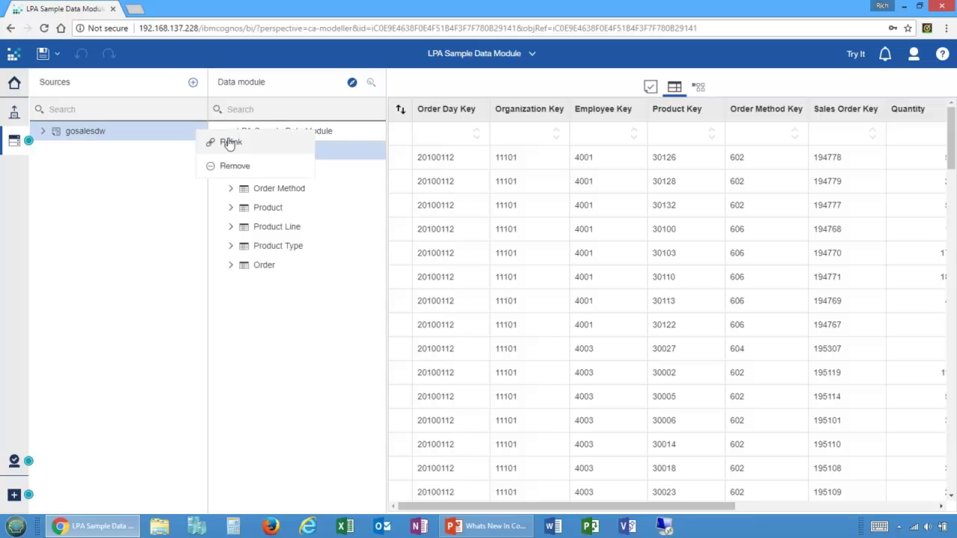
left_click(230, 143)
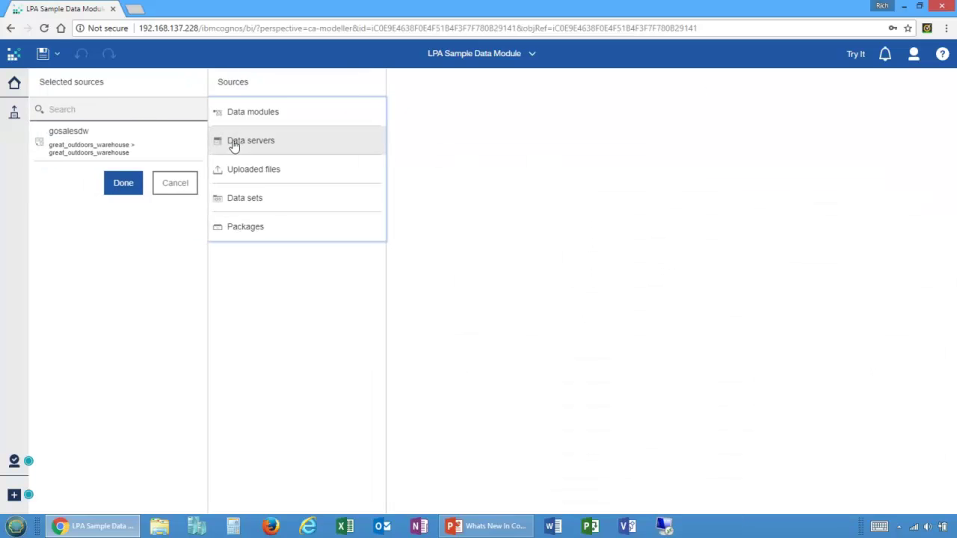
left_click(236, 145)
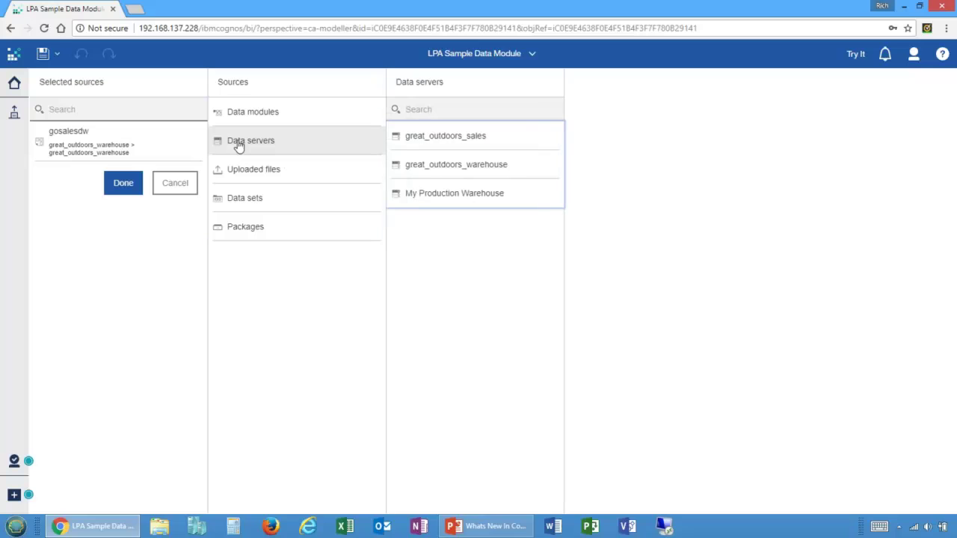
left_click(453, 196)
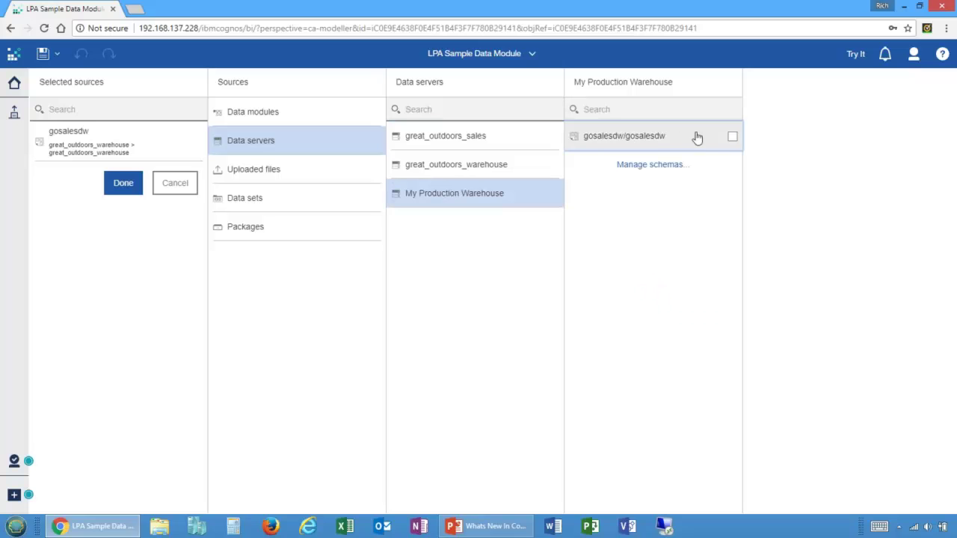
left_click(732, 139)
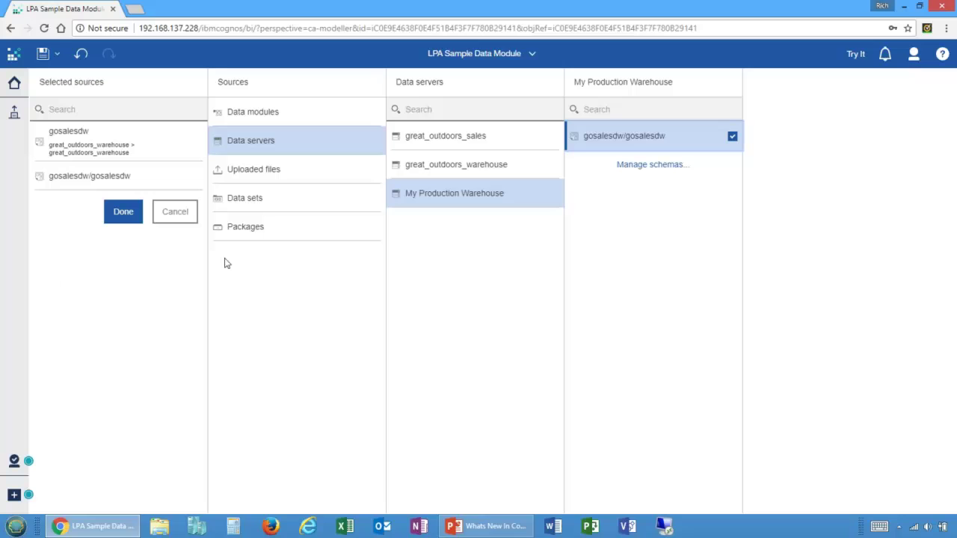
left_click(108, 216)
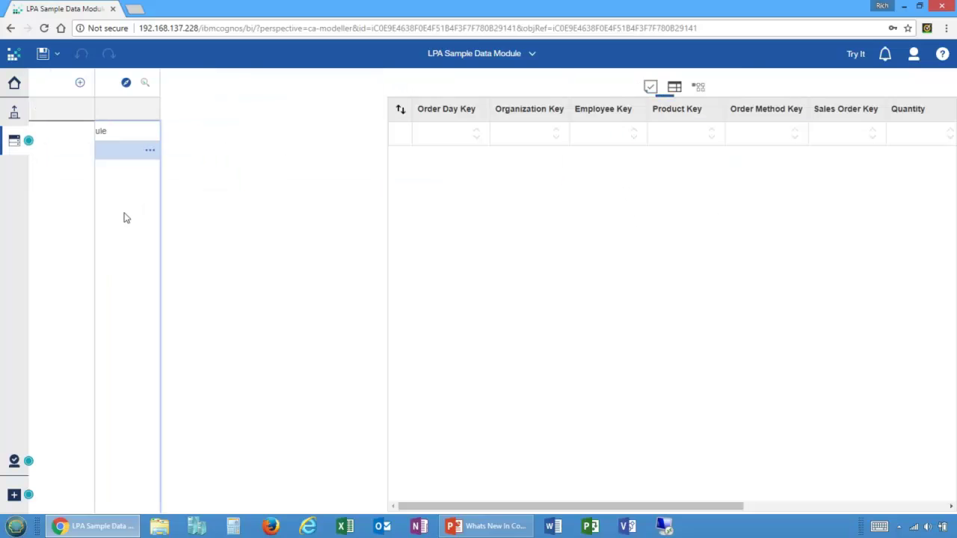